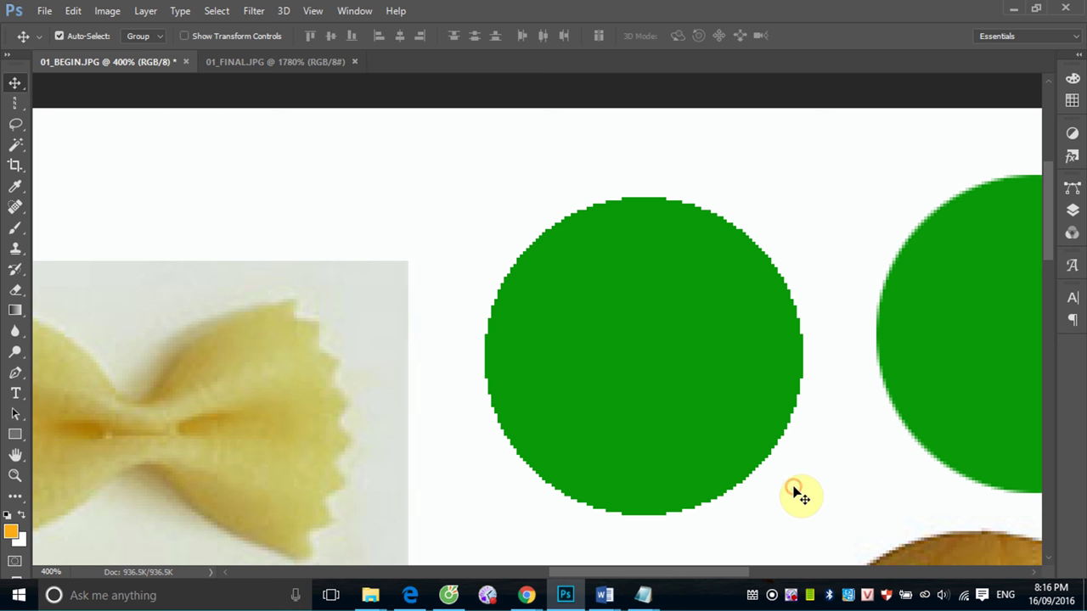
Step: Undo the two green circles and fit the whole canvas on screen
{"action": "key", "text": "ctrl+z"}
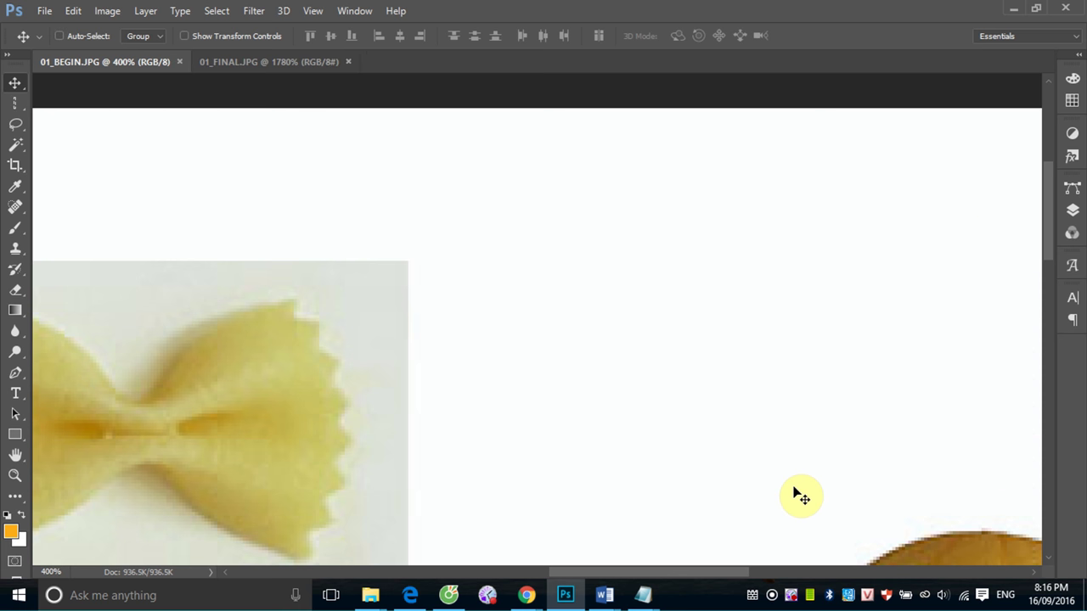
{"action": "key", "text": "ctrl+0"}
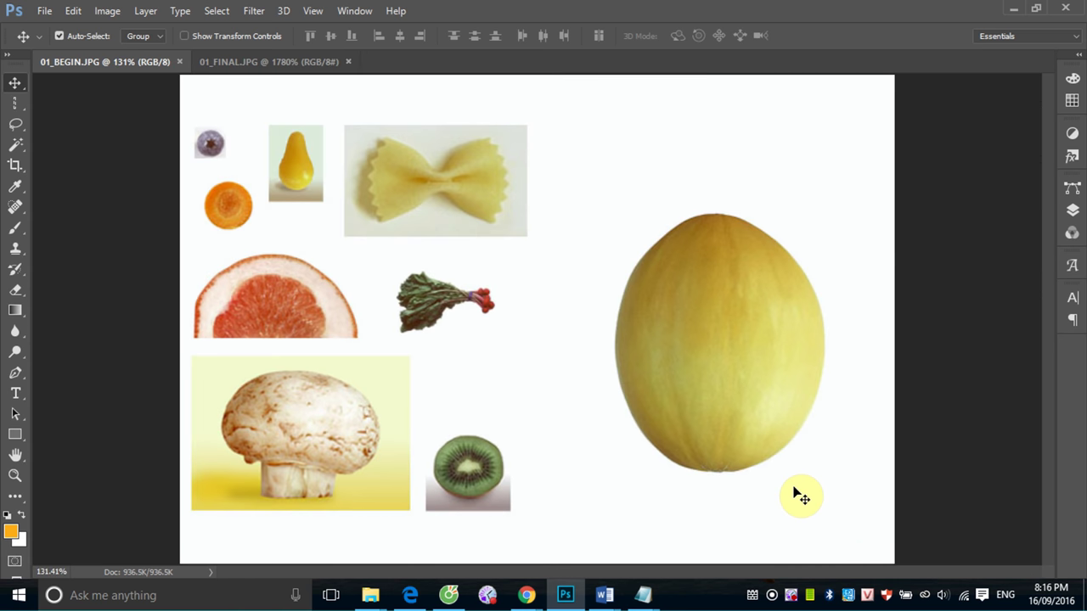
Step: Show the Marquee tool's flyout of selection shapes
{"action": "left_click", "coordinate": [14, 104]}
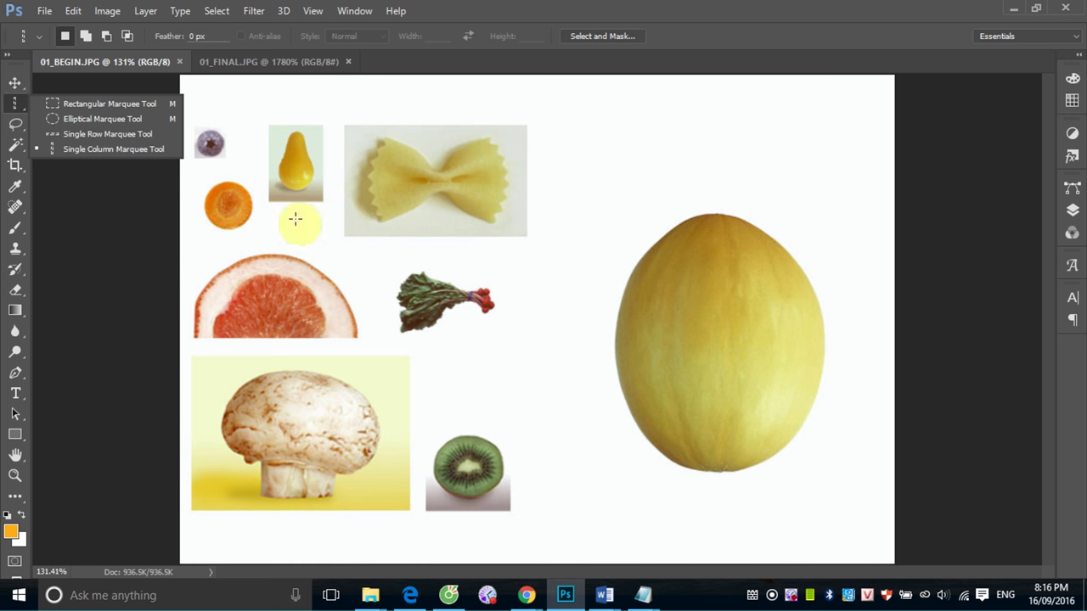
Step: Dismiss the marquee flyout and bring up the Lasso tool's variants
{"action": "left_click", "coordinate": [13, 128]}
{"action": "left_click", "coordinate": [13, 128]}
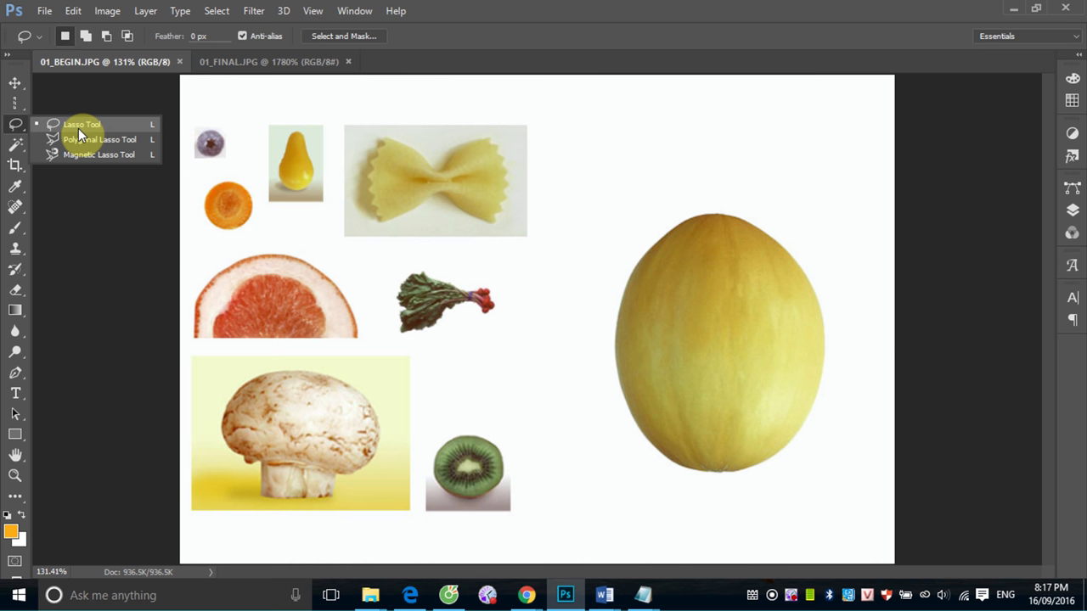
Step: Draw a loose freehand lasso loop around the rhubarb and zoom in on it
{"action": "left_click", "coordinate": [90, 124]}
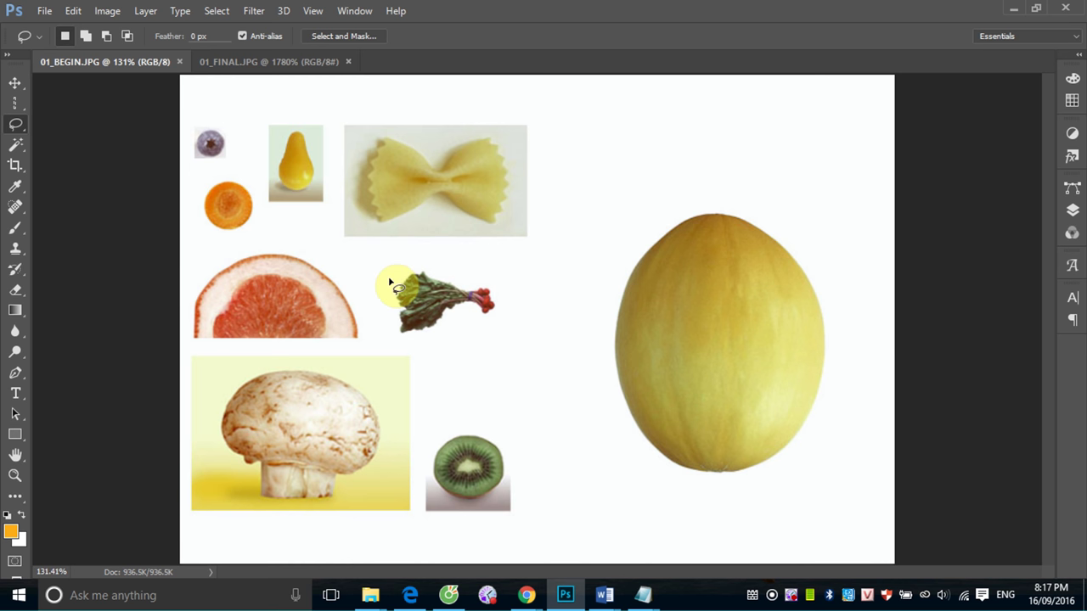
{"action": "mouse_move", "coordinate": [391, 286]}
{"action": "left_mouse_down"}
{"action": "mouse_move", "coordinate": [421, 267]}
{"action": "mouse_move", "coordinate": [484, 321]}
{"action": "mouse_move", "coordinate": [450, 316]}
{"action": "mouse_move", "coordinate": [427, 347]}
{"action": "mouse_move", "coordinate": [401, 342]}
{"action": "mouse_move", "coordinate": [389, 322]}
{"action": "mouse_move", "coordinate": [396, 291]}
{"action": "left_mouse_up"}
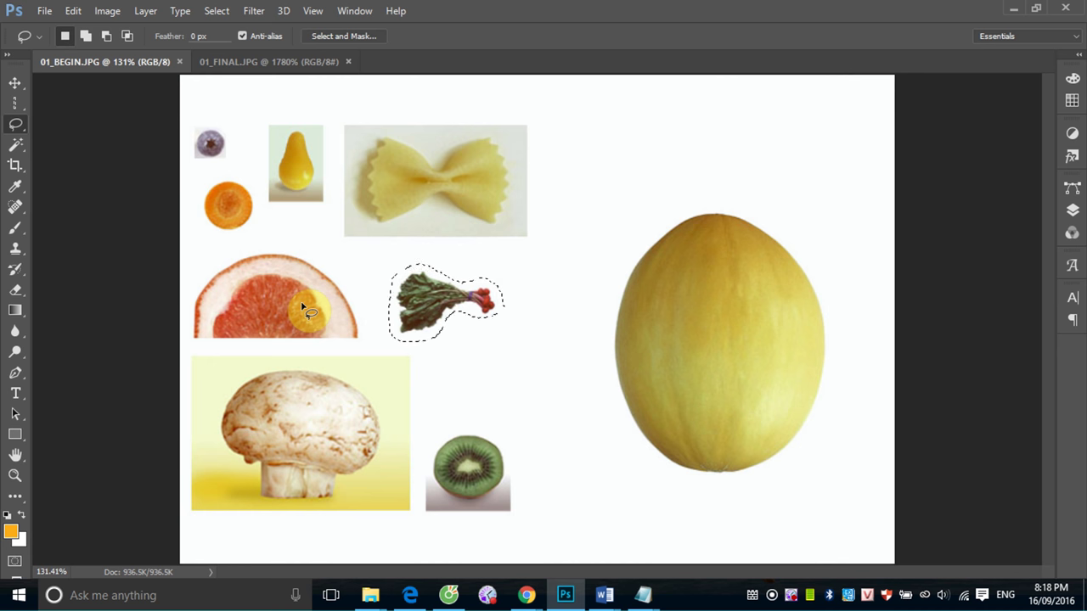
{"action": "left_click_drag", "start_coordinate": [364, 255], "coordinate": [584, 374]}
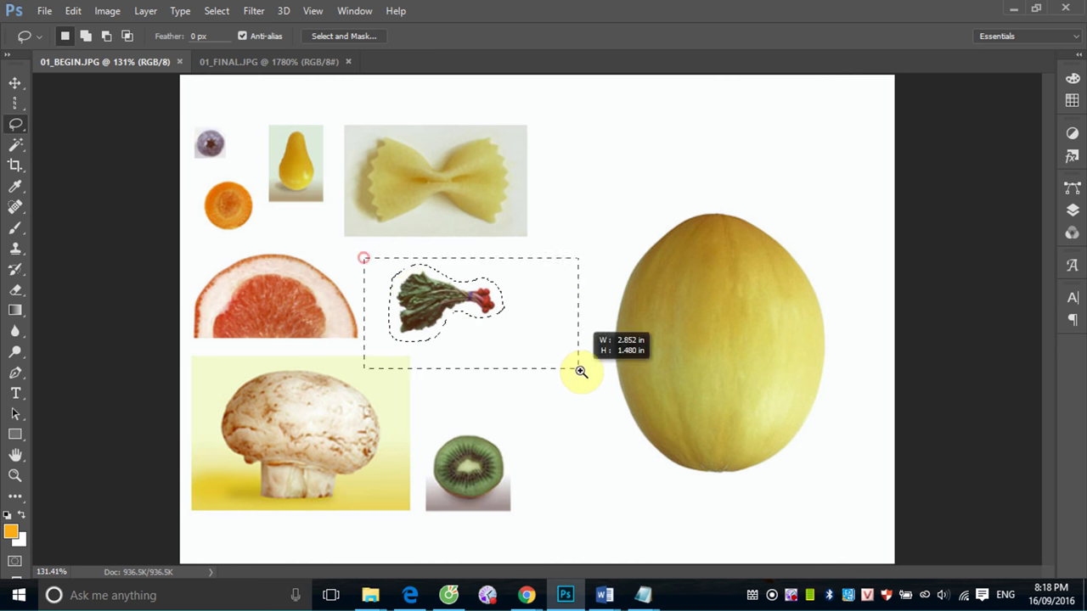
Step: Try several rough lasso outlines around the rhubarb's leaves and stalks, then deselect
{"action": "left_click", "coordinate": [676, 147]}
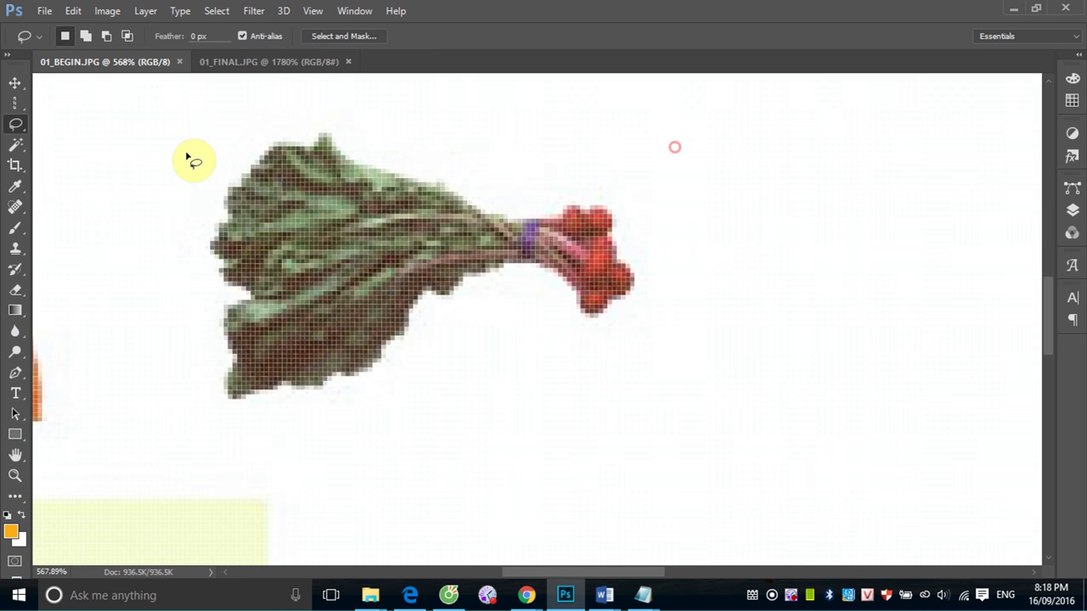
{"action": "mouse_move", "coordinate": [237, 140]}
{"action": "left_mouse_down"}
{"action": "mouse_move", "coordinate": [597, 185]}
{"action": "mouse_move", "coordinate": [646, 286]}
{"action": "mouse_move", "coordinate": [536, 305]}
{"action": "mouse_move", "coordinate": [251, 426]}
{"action": "mouse_move", "coordinate": [208, 408]}
{"action": "mouse_move", "coordinate": [218, 418]}
{"action": "left_mouse_up"}
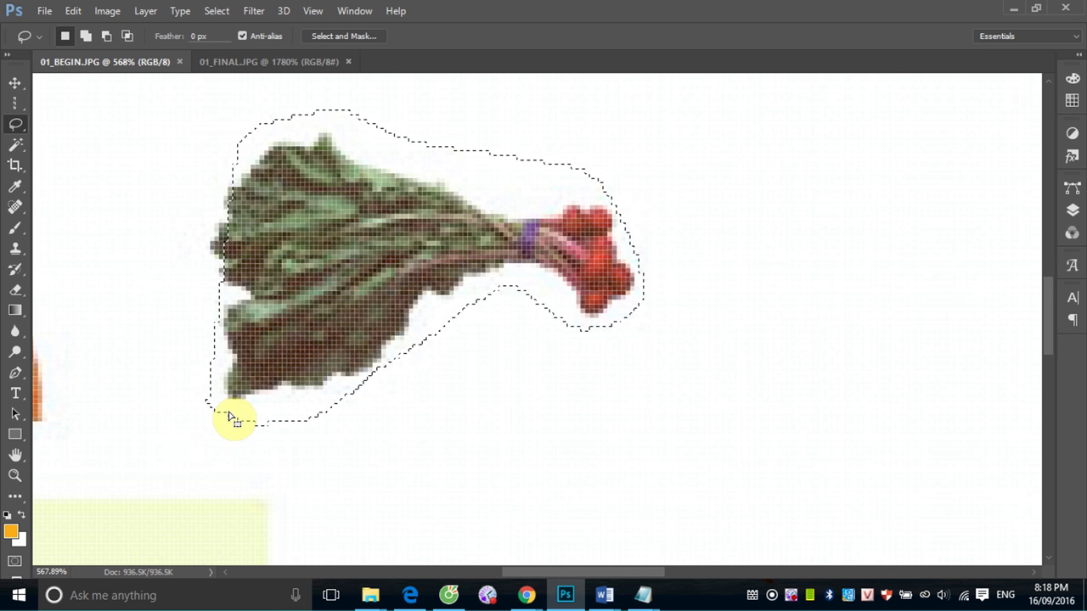
{"action": "key", "text": "ctrl+d"}
{"action": "mouse_move", "coordinate": [267, 126]}
{"action": "left_mouse_down"}
{"action": "mouse_move", "coordinate": [360, 114]}
{"action": "mouse_move", "coordinate": [606, 195]}
{"action": "left_mouse_up"}
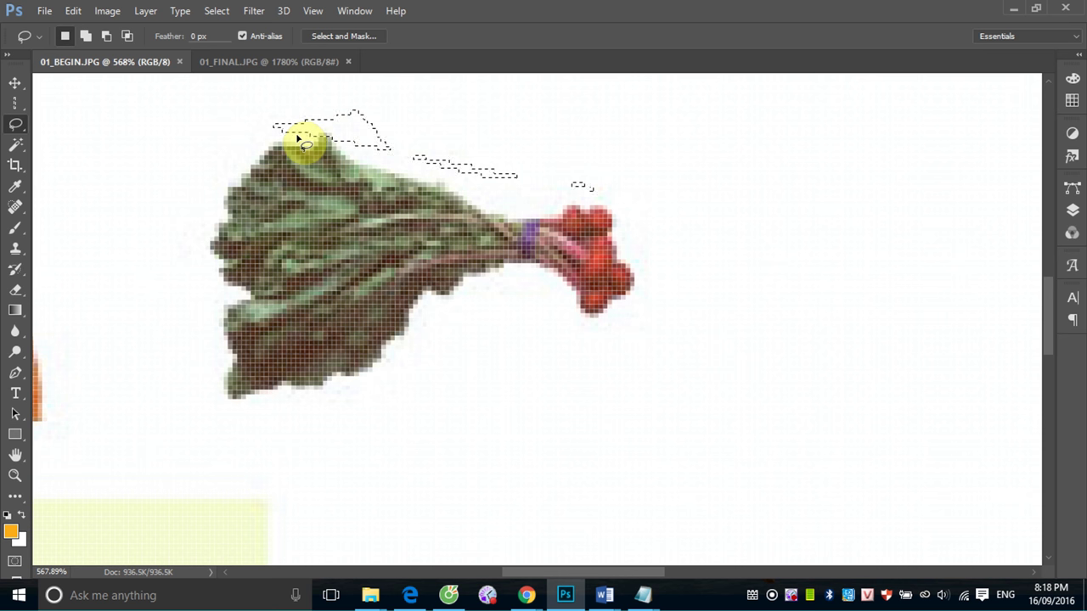
{"action": "left_click", "coordinate": [662, 176]}
{"action": "mouse_move", "coordinate": [265, 148]}
{"action": "left_mouse_down"}
{"action": "mouse_move", "coordinate": [552, 363]}
{"action": "mouse_move", "coordinate": [459, 285]}
{"action": "left_mouse_up"}
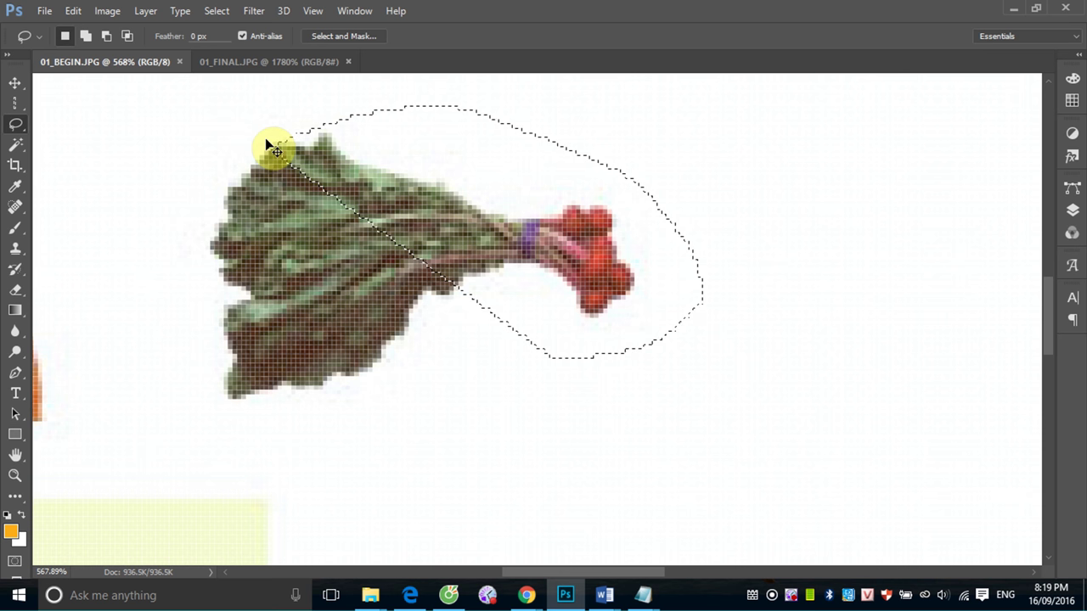
{"action": "key", "text": "ctrl+d"}
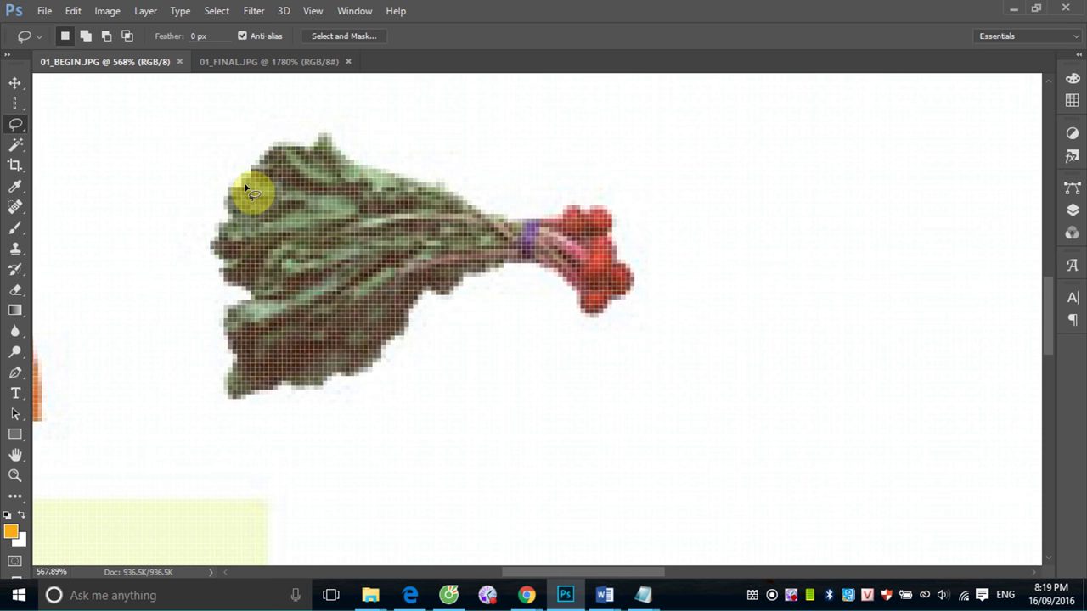
Step: Trace a tight lasso outline along the rhubarb's leaf and red stalk edges
{"action": "mouse_move", "coordinate": [252, 182]}
{"action": "left_mouse_down"}
{"action": "mouse_move", "coordinate": [334, 133]}
{"action": "mouse_move", "coordinate": [362, 170]}
{"action": "mouse_move", "coordinate": [444, 184]}
{"action": "mouse_move", "coordinate": [453, 200]}
{"action": "mouse_move", "coordinate": [507, 220]}
{"action": "mouse_move", "coordinate": [603, 212]}
{"action": "mouse_move", "coordinate": [621, 270]}
{"action": "mouse_move", "coordinate": [635, 279]}
{"action": "mouse_move", "coordinate": [602, 293]}
{"action": "mouse_move", "coordinate": [605, 314]}
{"action": "mouse_move", "coordinate": [585, 317]}
{"action": "mouse_move", "coordinate": [587, 300]}
{"action": "mouse_move", "coordinate": [544, 265]}
{"action": "mouse_move", "coordinate": [475, 279]}
{"action": "mouse_move", "coordinate": [447, 300]}
{"action": "mouse_move", "coordinate": [421, 294]}
{"action": "mouse_move", "coordinate": [375, 367]}
{"action": "mouse_move", "coordinate": [247, 395]}
{"action": "mouse_move", "coordinate": [233, 383]}
{"action": "mouse_move", "coordinate": [243, 364]}
{"action": "mouse_move", "coordinate": [231, 350]}
{"action": "left_mouse_up"}
{"action": "mouse_move", "coordinate": [227, 323]}
{"action": "left_mouse_down"}
{"action": "mouse_move", "coordinate": [240, 191]}
{"action": "mouse_move", "coordinate": [315, 114]}
{"action": "left_mouse_up"}
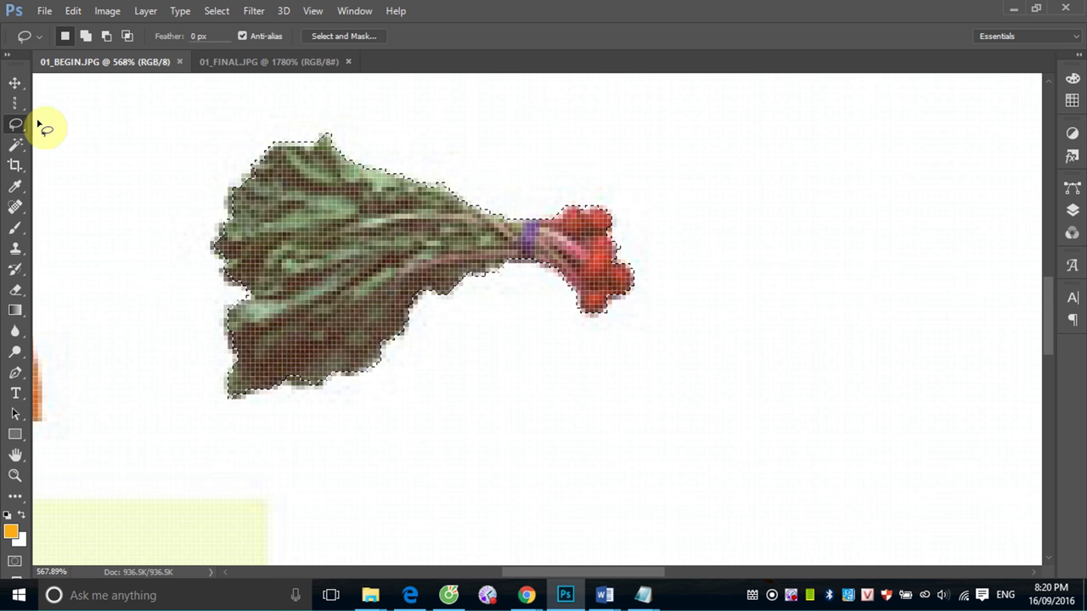
Step: Switch to the Polygonal Lasso Tool and fit the whole canvas on screen
{"action": "right_click", "coordinate": [17, 126]}
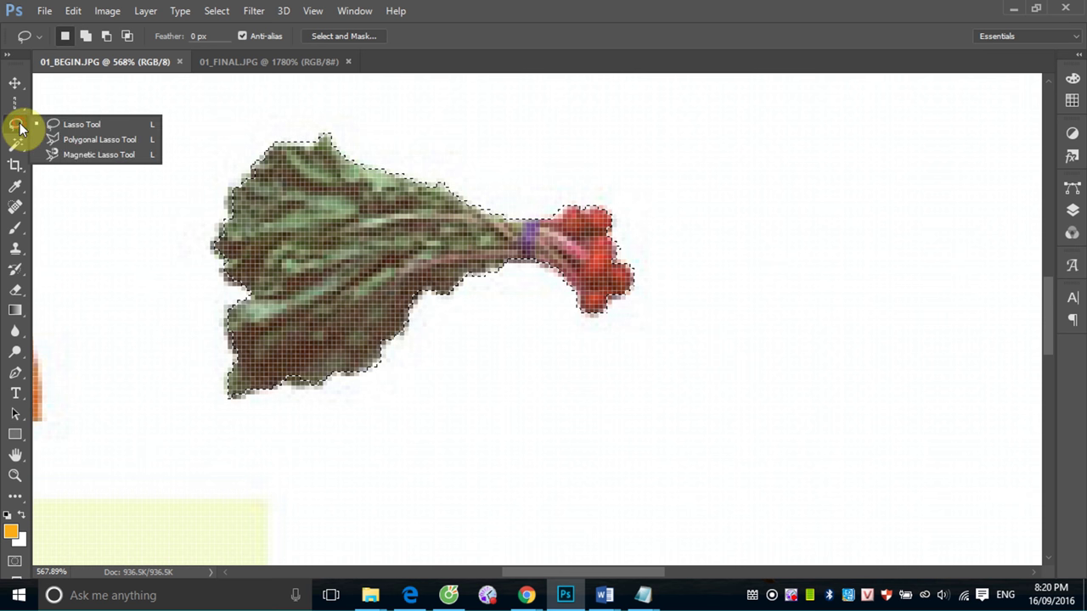
{"action": "left_click", "coordinate": [79, 140]}
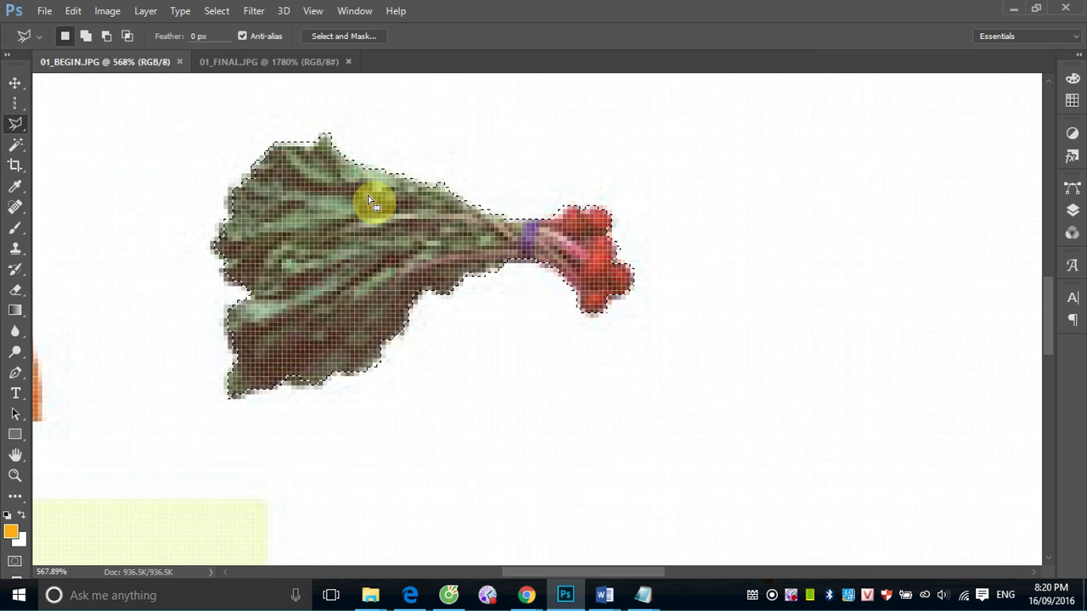
{"action": "key", "text": "ctrl+0"}
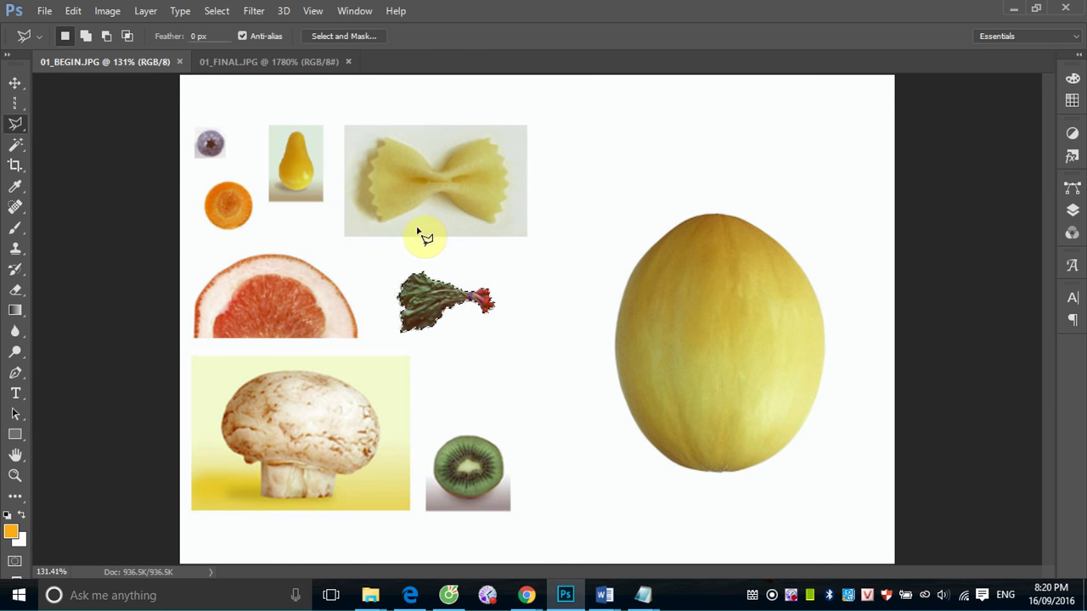
Step: Zoom in on the bow-tie pasta and place the first anchors at its lower-left edge
{"action": "left_click_drag", "start_coordinate": [366, 262], "coordinate": [544, 367]}
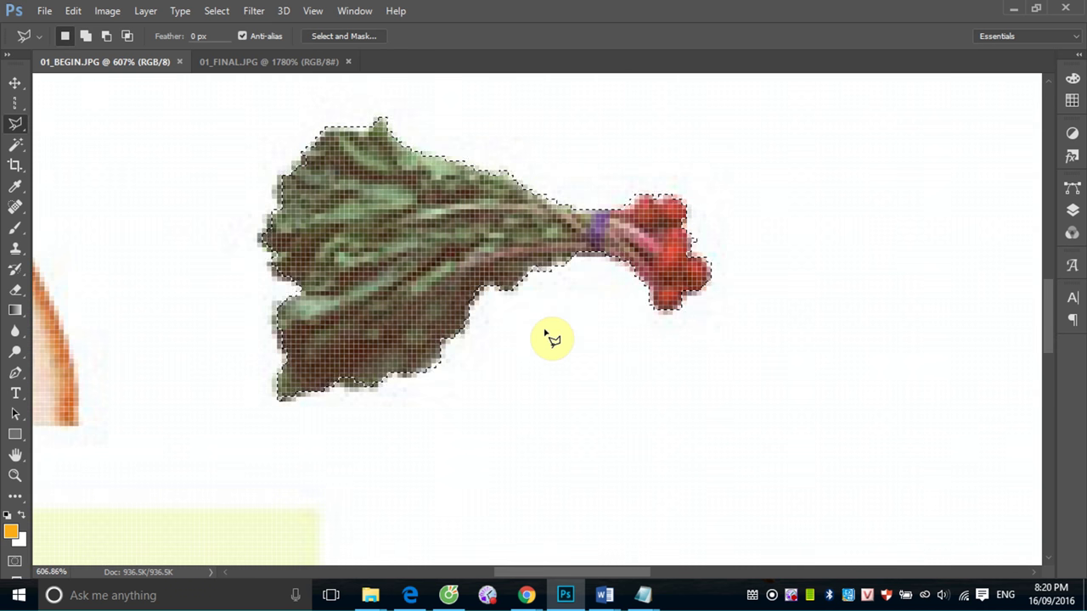
{"action": "left_click_drag", "start_coordinate": [456, 199], "coordinate": [474, 449]}
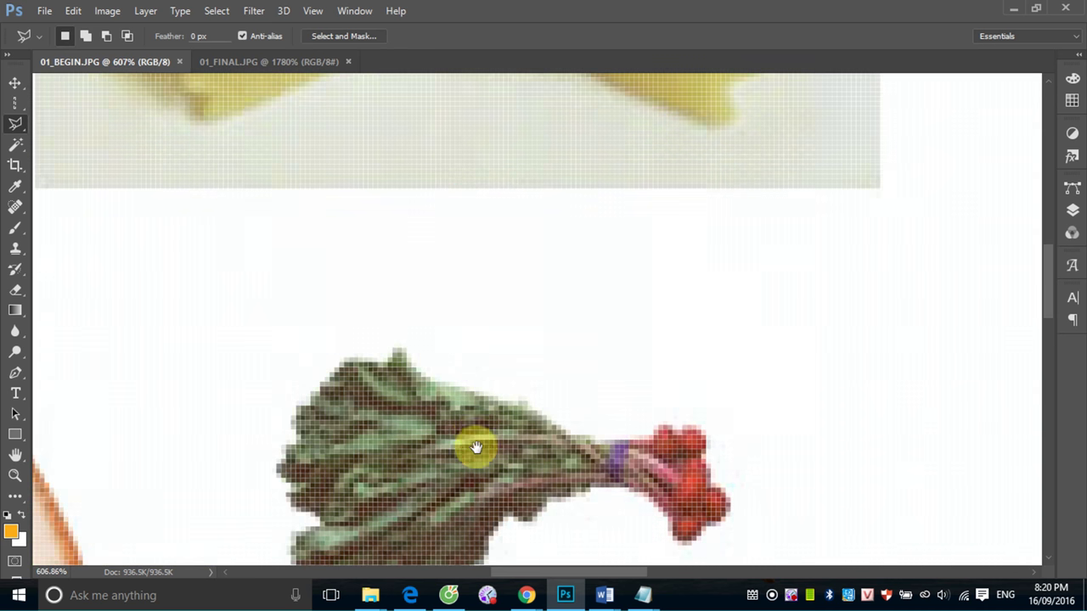
{"action": "left_click_drag", "start_coordinate": [432, 122], "coordinate": [443, 434]}
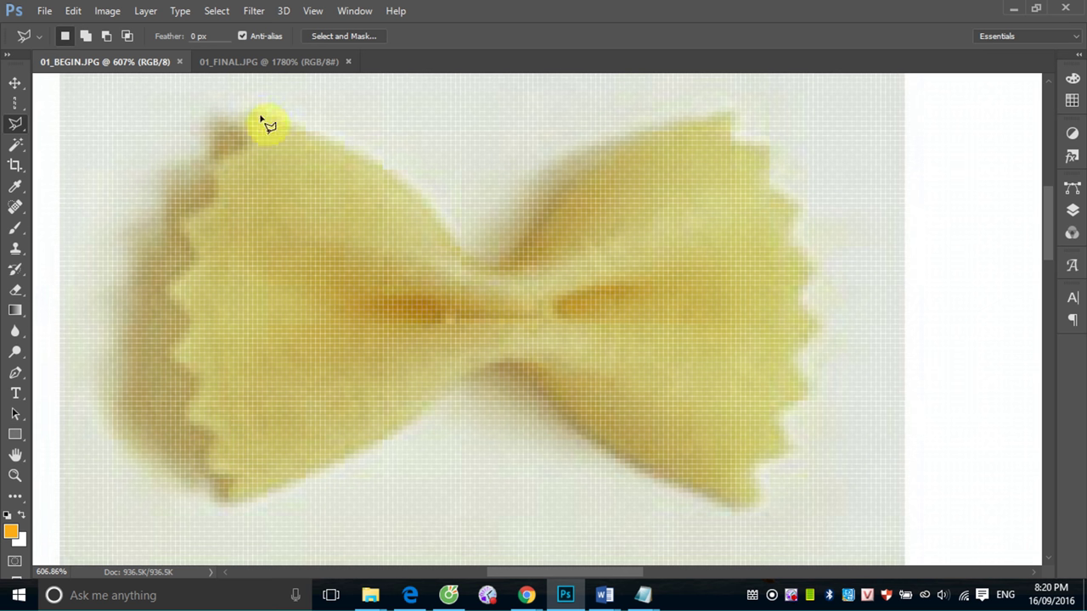
{"action": "left_click", "coordinate": [238, 478]}
{"action": "left_click", "coordinate": [202, 469]}
Step: Anchor the outline up the pasta's ruffled left edge to its top-left corner
{"action": "left_click", "coordinate": [181, 414]}
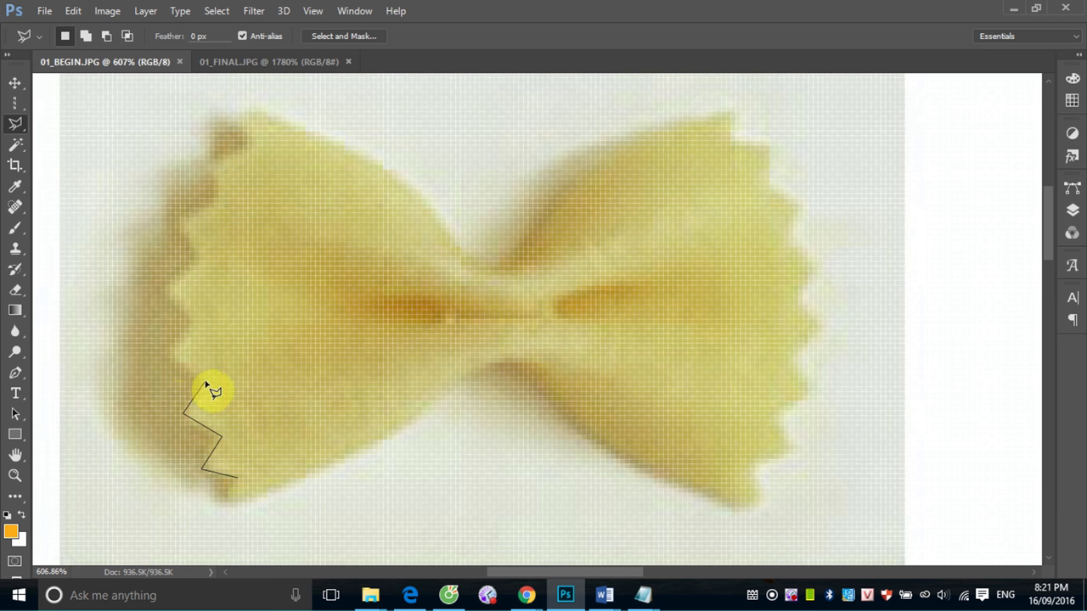
{"action": "left_click", "coordinate": [204, 383]}
{"action": "left_click", "coordinate": [171, 351]}
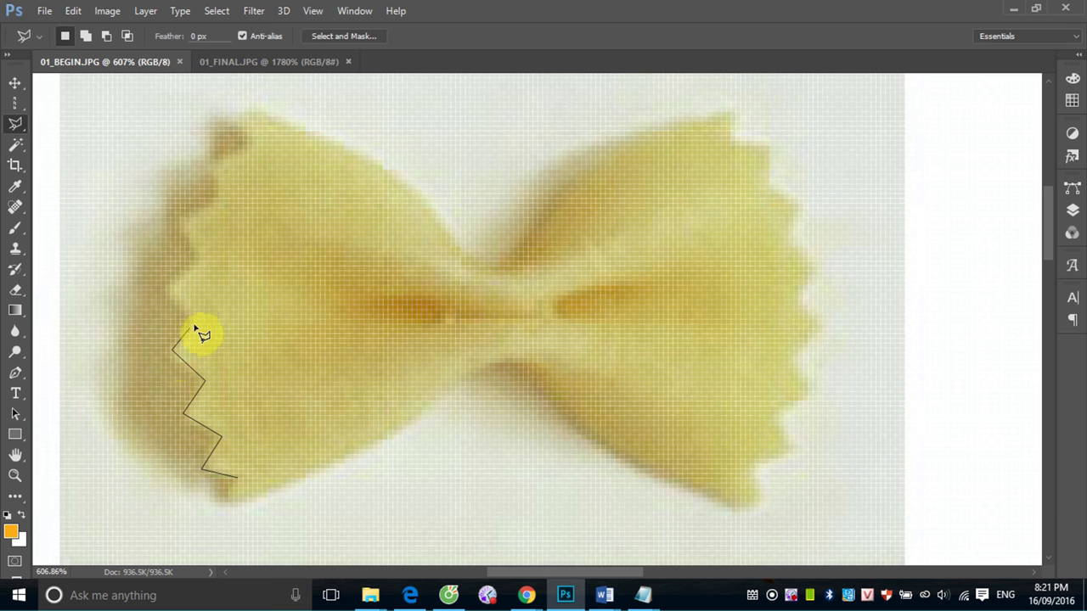
{"action": "left_click", "coordinate": [196, 318]}
{"action": "left_click", "coordinate": [168, 289]}
{"action": "left_click", "coordinate": [204, 255]}
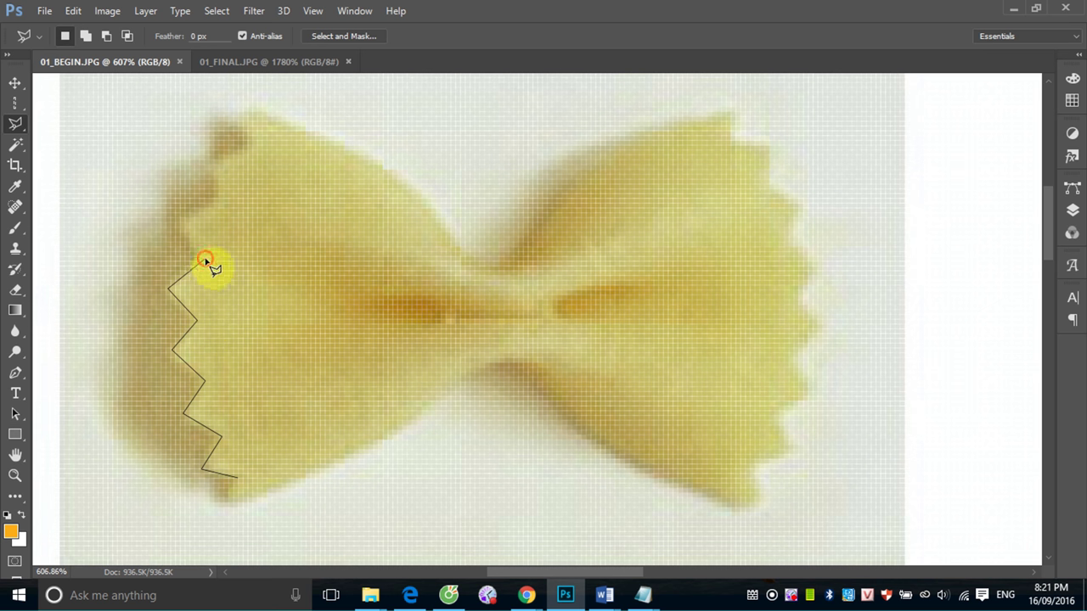
{"action": "left_click", "coordinate": [177, 219]}
{"action": "left_click", "coordinate": [215, 202]}
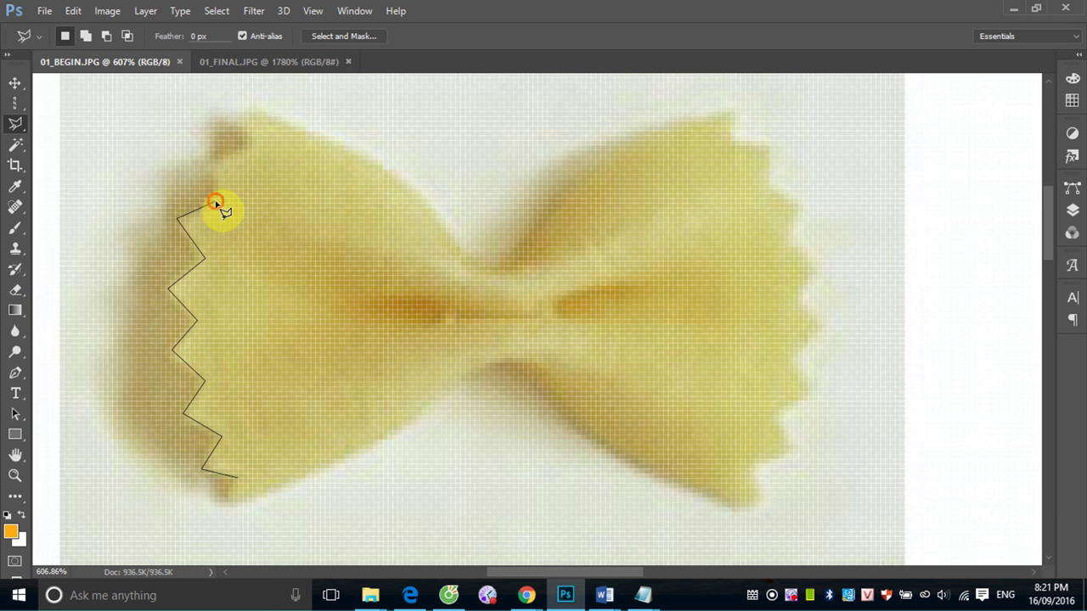
{"action": "left_click", "coordinate": [213, 160]}
{"action": "left_click", "coordinate": [251, 148]}
{"action": "left_click", "coordinate": [243, 113]}
Step: Trace the pasta's top edge through the centre pinch to the right wing's corner
{"action": "left_click", "coordinate": [270, 114]}
{"action": "left_click", "coordinate": [347, 150]}
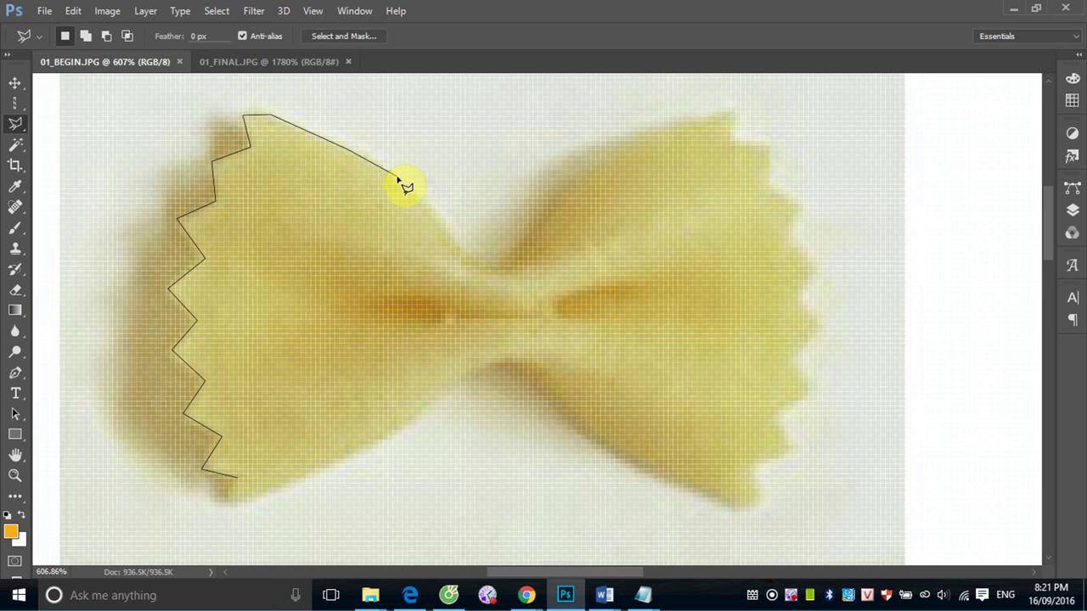
{"action": "mouse_move", "coordinate": [403, 179]}
{"action": "left_mouse_down"}
{"action": "mouse_move", "coordinate": [456, 249]}
{"action": "mouse_move", "coordinate": [491, 268]}
{"action": "left_mouse_up"}
{"action": "mouse_move", "coordinate": [490, 268]}
{"action": "left_mouse_down"}
{"action": "mouse_move", "coordinate": [523, 256]}
{"action": "mouse_move", "coordinate": [585, 174]}
{"action": "mouse_move", "coordinate": [701, 117]}
{"action": "mouse_move", "coordinate": [734, 118]}
{"action": "left_mouse_up"}
{"action": "left_click", "coordinate": [734, 111]}
Step: Anchor the outline down the pasta's ruffled right edge to the bottom-right corner
{"action": "left_click", "coordinate": [731, 139]}
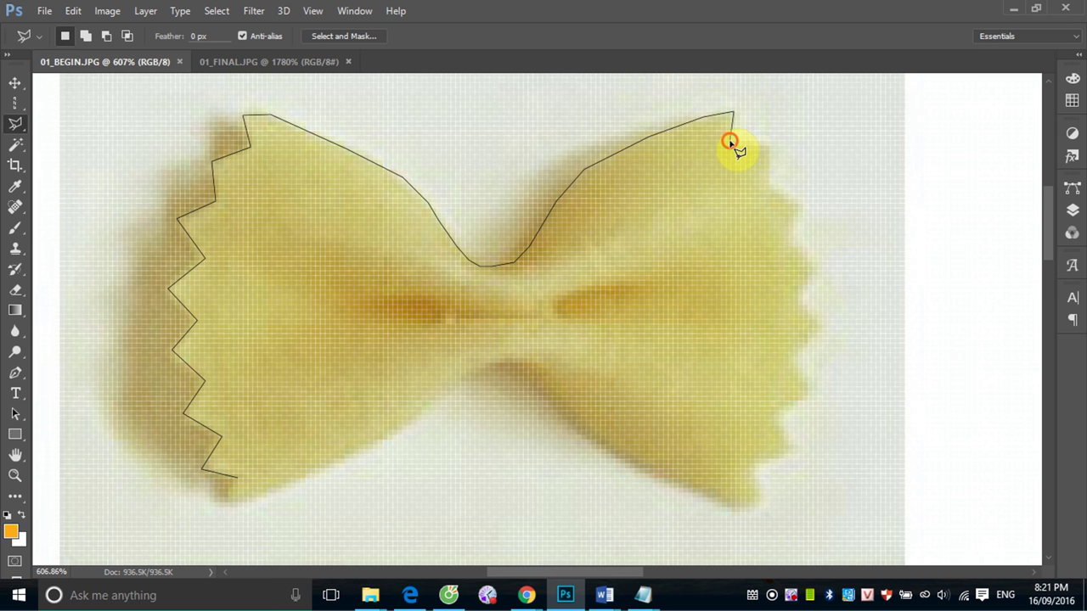
{"action": "left_click", "coordinate": [769, 145]}
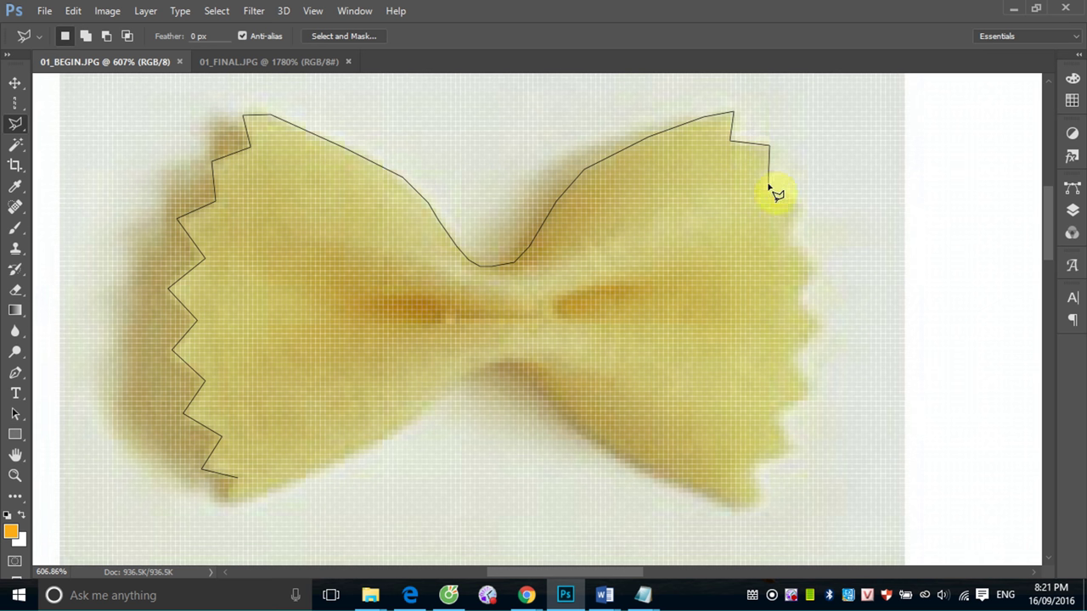
{"action": "left_click", "coordinate": [768, 183]}
{"action": "left_click", "coordinate": [803, 202]}
{"action": "left_click", "coordinate": [789, 238]}
{"action": "left_click", "coordinate": [816, 267]}
{"action": "left_click", "coordinate": [798, 299]}
{"action": "left_click", "coordinate": [818, 332]}
{"action": "left_click", "coordinate": [790, 359]}
{"action": "left_click", "coordinate": [809, 395]}
{"action": "left_click", "coordinate": [789, 448]}
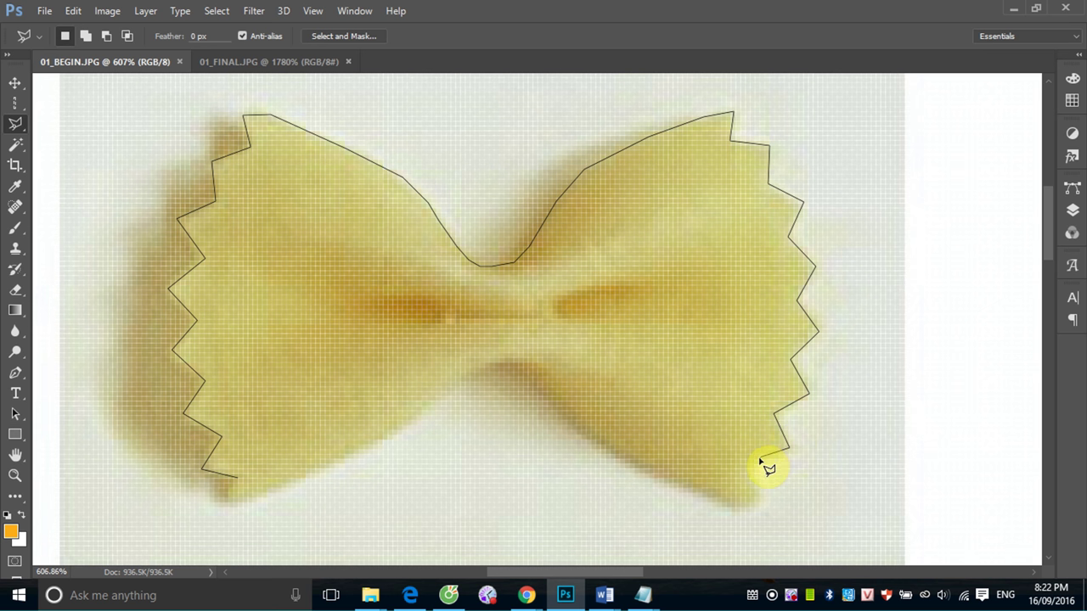
{"action": "left_click", "coordinate": [754, 463]}
{"action": "left_click", "coordinate": [760, 491]}
Step: Trace the pasta's bottom edge freehand and close the selection at the start point
{"action": "mouse_move", "coordinate": [726, 501]}
{"action": "left_mouse_down"}
{"action": "mouse_move", "coordinate": [645, 474]}
{"action": "mouse_move", "coordinate": [571, 401]}
{"action": "mouse_move", "coordinate": [491, 366]}
{"action": "mouse_move", "coordinate": [329, 465]}
{"action": "left_mouse_up"}
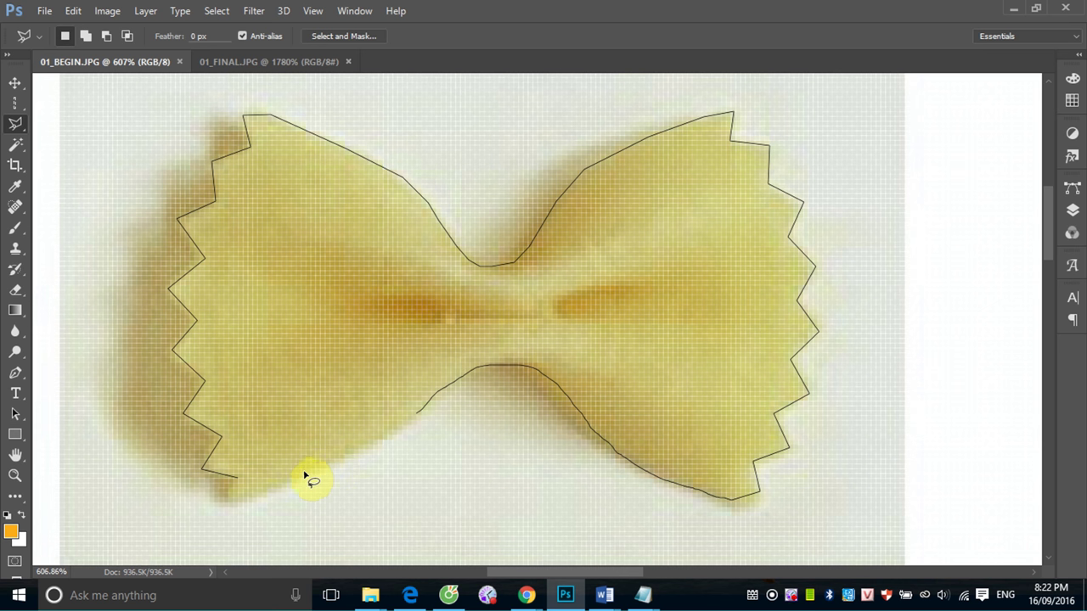
{"action": "left_click_drag", "start_coordinate": [302, 474], "coordinate": [253, 501]}
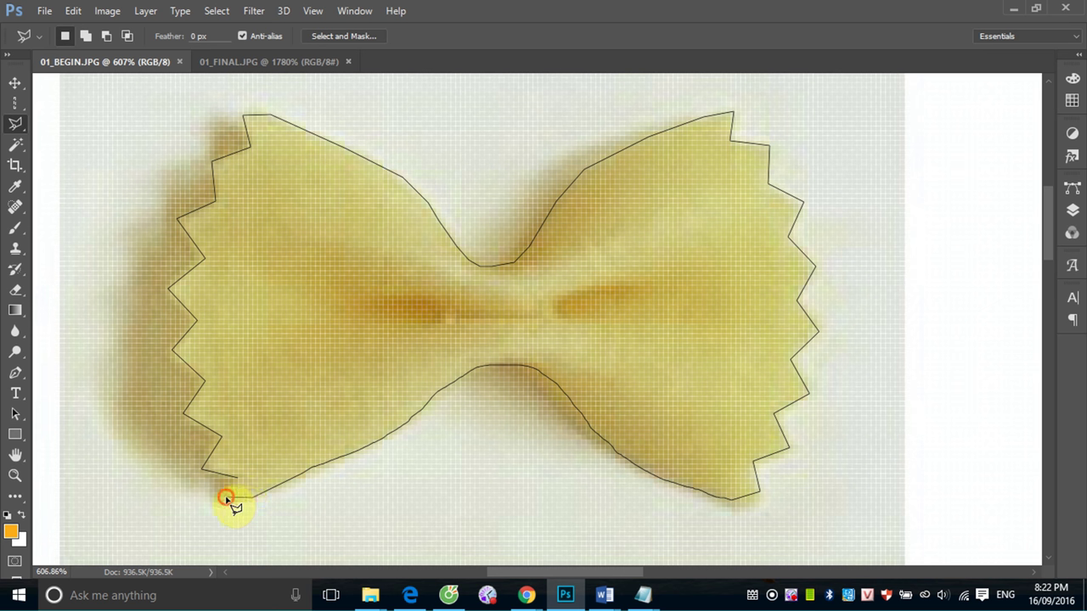
{"action": "left_click", "coordinate": [239, 481]}
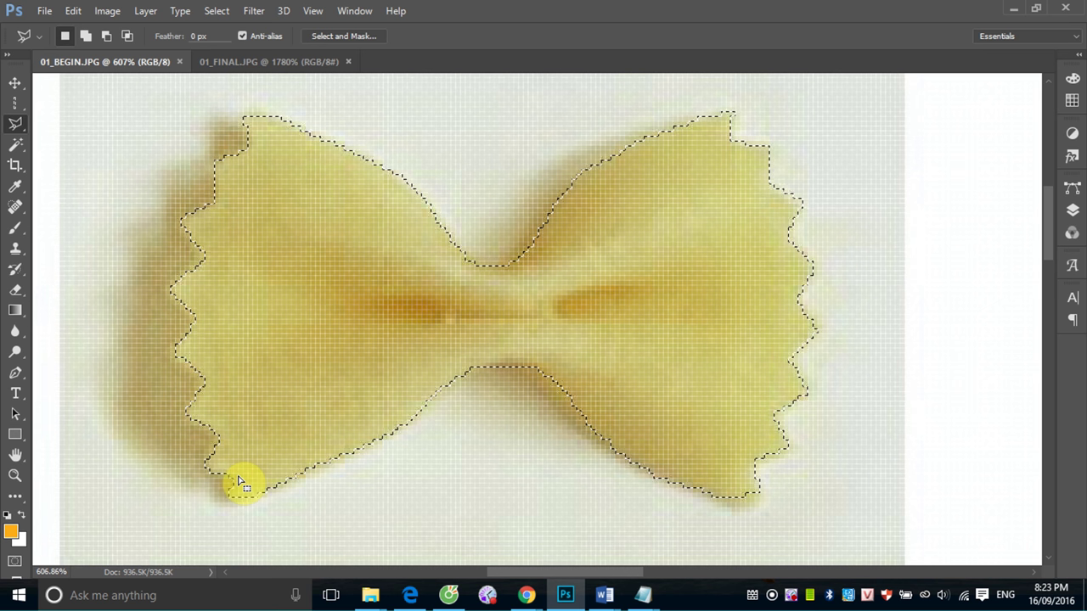
Step: Zoom out to 200% with the bow-tie pasta still selected
{"action": "key", "text": "ctrl+minus"}
{"action": "key", "text": "ctrl+minus"}
{"action": "key", "text": "ctrl+minus"}
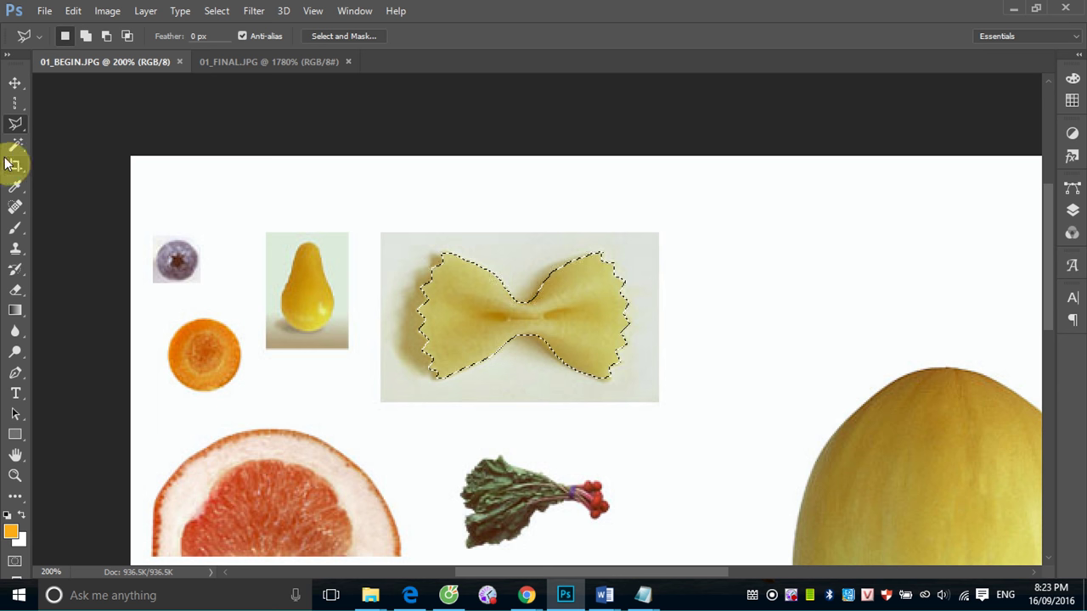
Step: Switch to the Magnetic Lasso Tool and deselect the bow-tie pasta
{"action": "right_click", "coordinate": [13, 125]}
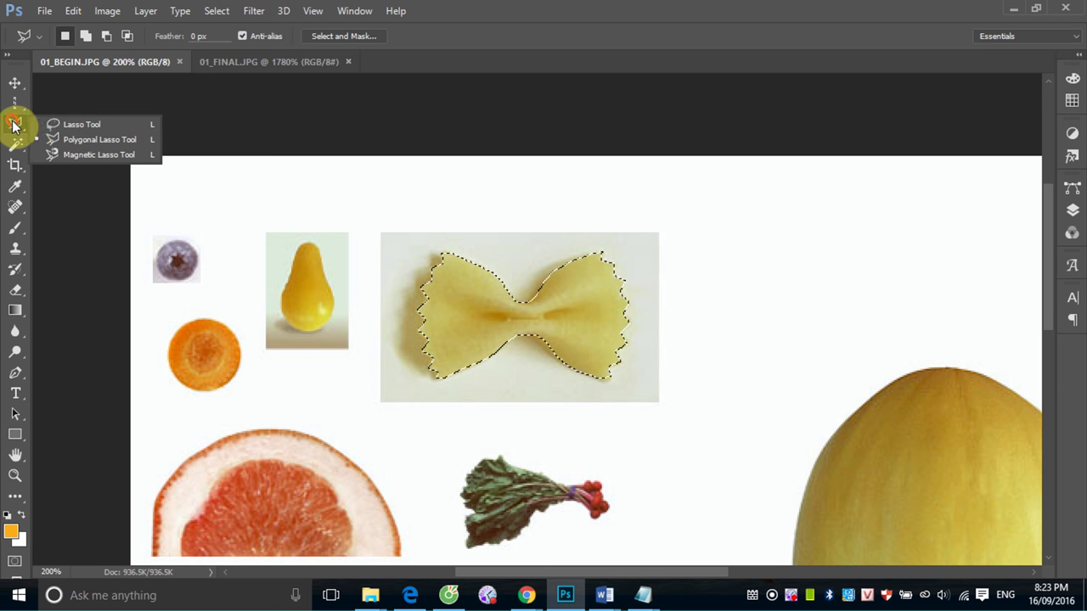
{"action": "left_click", "coordinate": [86, 154]}
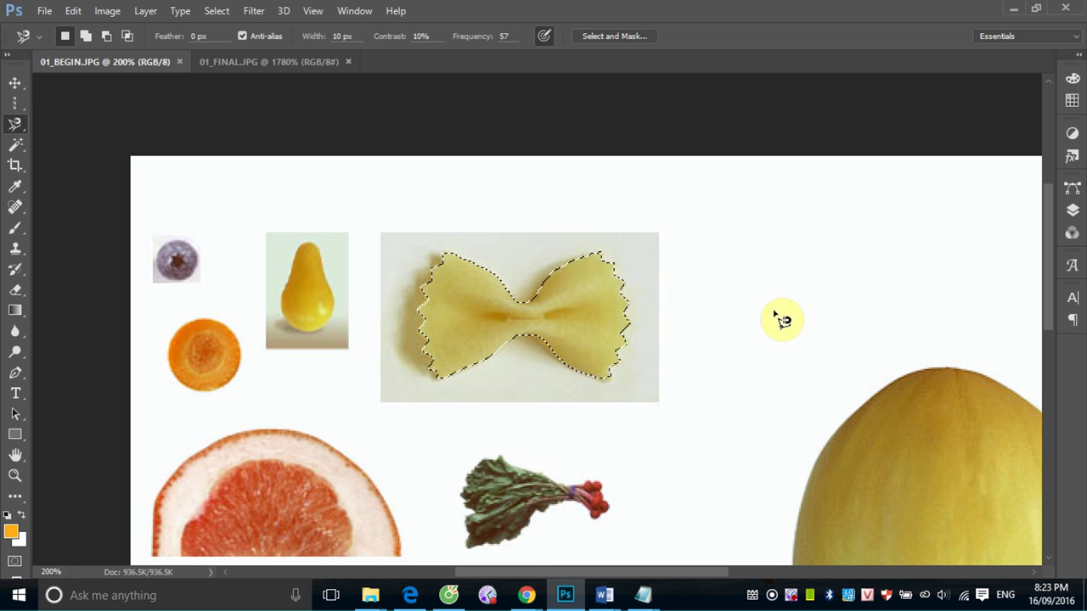
{"action": "key", "text": "ctrl+d"}
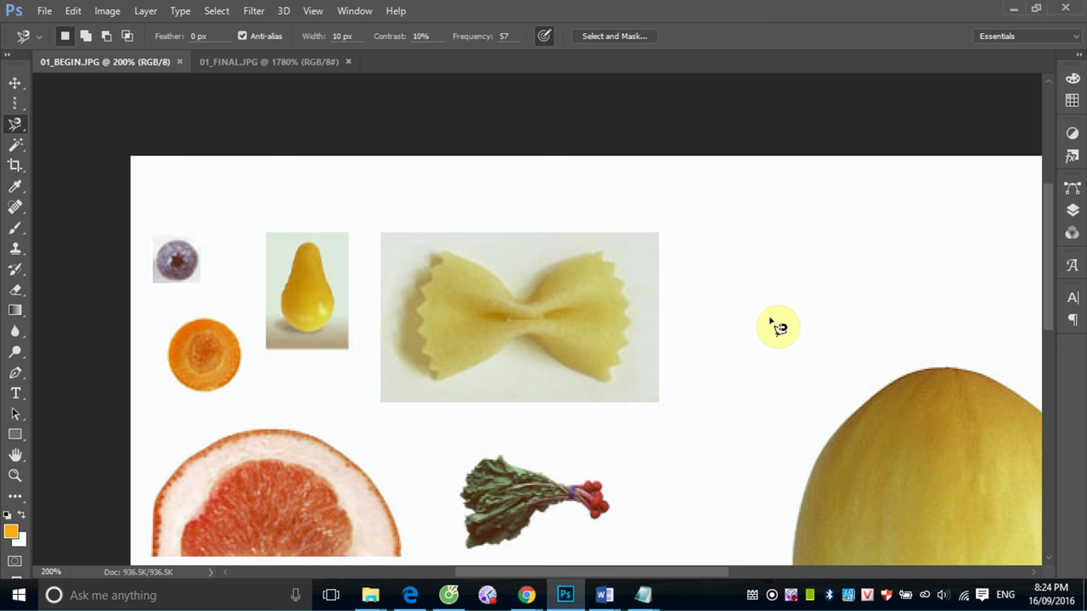
Step: Zoom out to show the whole canvas, then zoom in closely on the yellow melon's top
{"action": "key", "text": "ctrl+minus"}
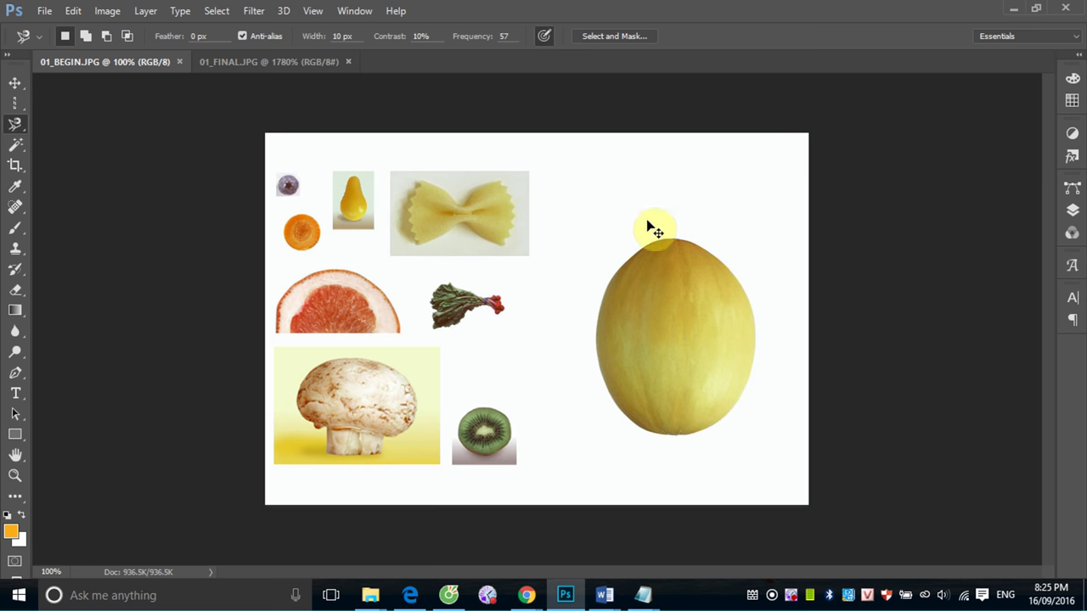
{"action": "left_click", "coordinate": [606, 222]}
{"action": "left_click_drag", "start_coordinate": [661, 253], "coordinate": [743, 332]}
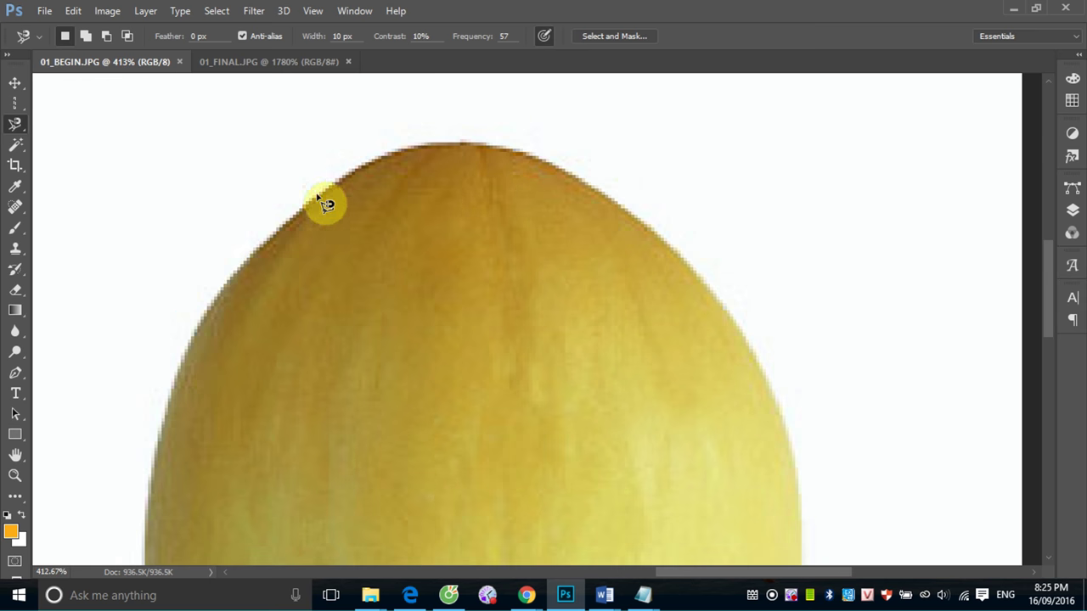
Step: Trace the Magnetic Lasso around the melon's entire outline and close the selection at its start
{"action": "left_click", "coordinate": [455, 146]}
{"action": "left_click", "coordinate": [455, 144]}
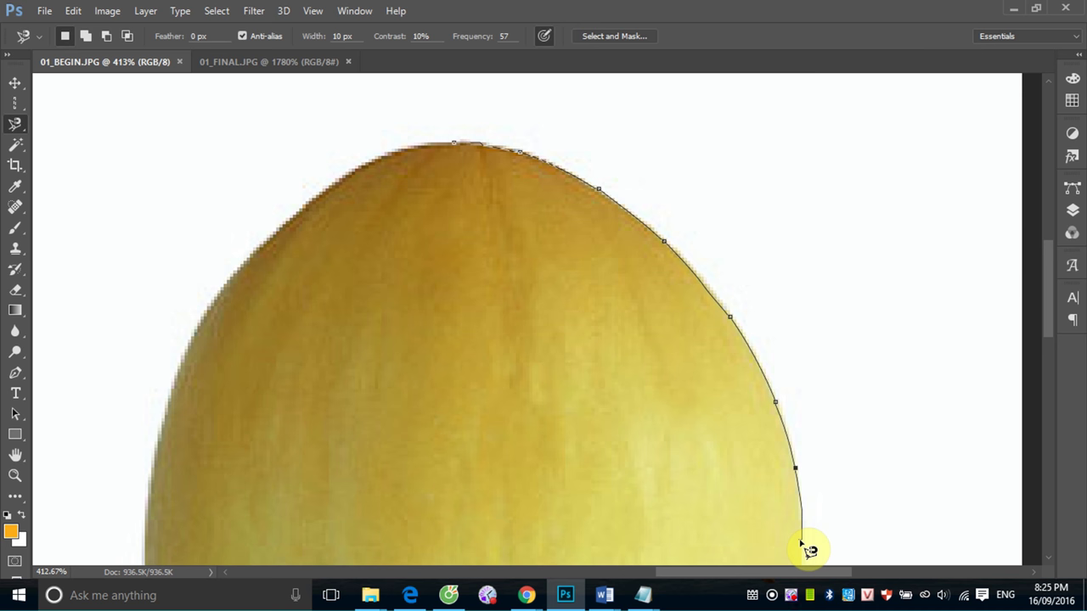
{"action": "left_click_drag", "start_coordinate": [801, 538], "coordinate": [777, 243]}
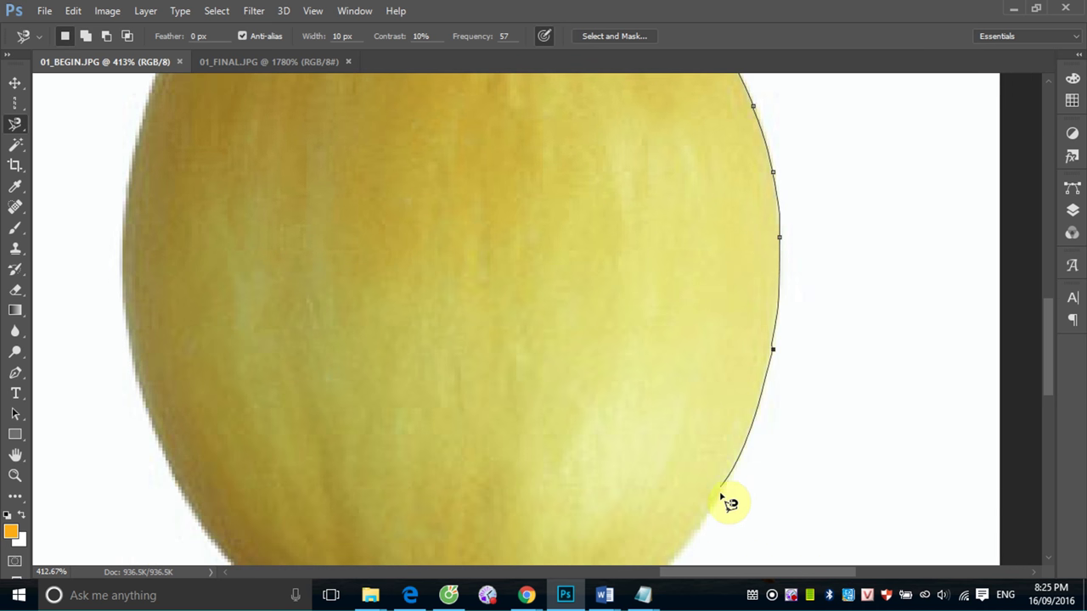
{"action": "left_click_drag", "start_coordinate": [699, 533], "coordinate": [764, 303]}
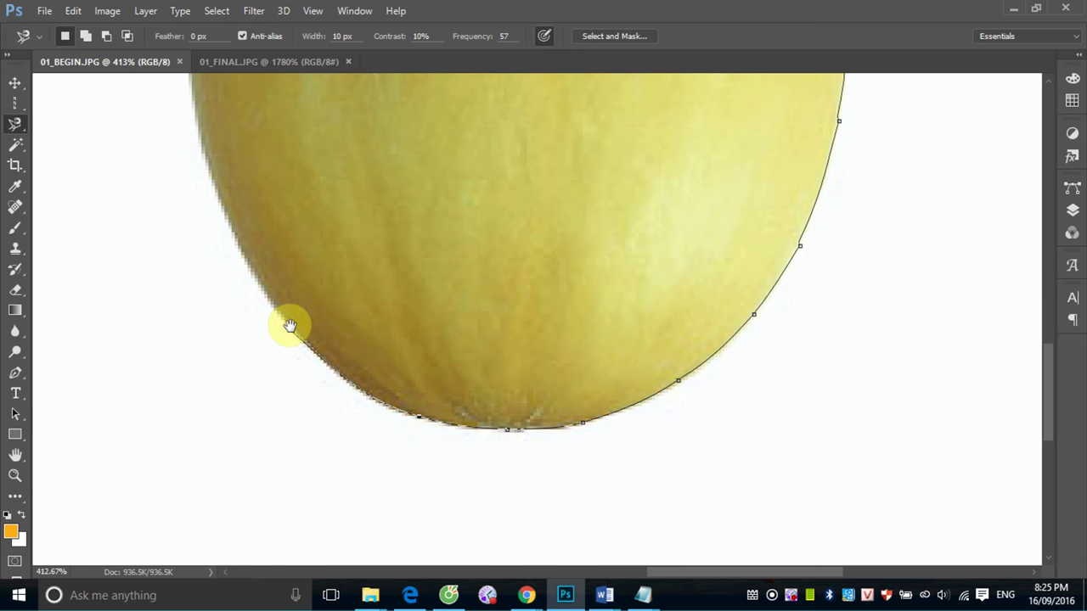
{"action": "left_click_drag", "start_coordinate": [286, 323], "coordinate": [433, 514]}
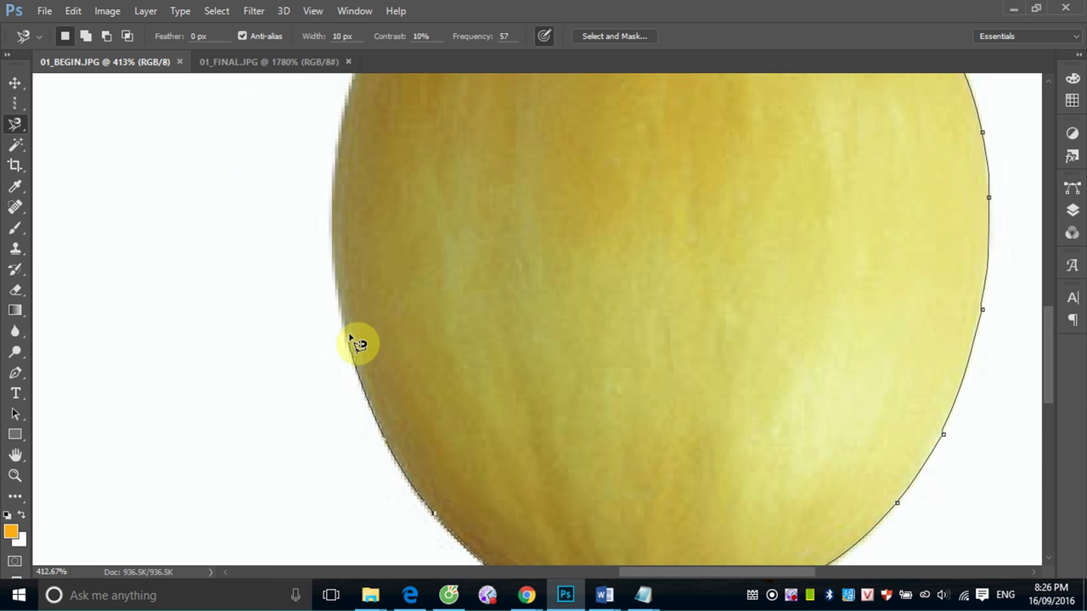
{"action": "left_click_drag", "start_coordinate": [344, 293], "coordinate": [363, 502]}
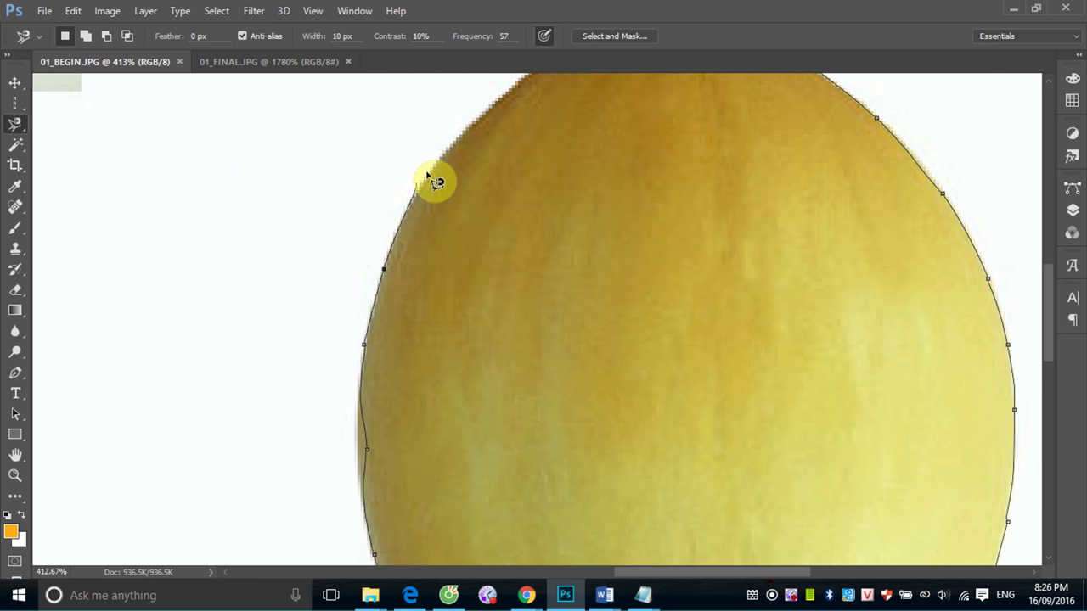
{"action": "mouse_move", "coordinate": [430, 168]}
{"action": "left_mouse_down"}
{"action": "mouse_move", "coordinate": [375, 327]}
{"action": "mouse_move", "coordinate": [548, 222]}
{"action": "left_mouse_up"}
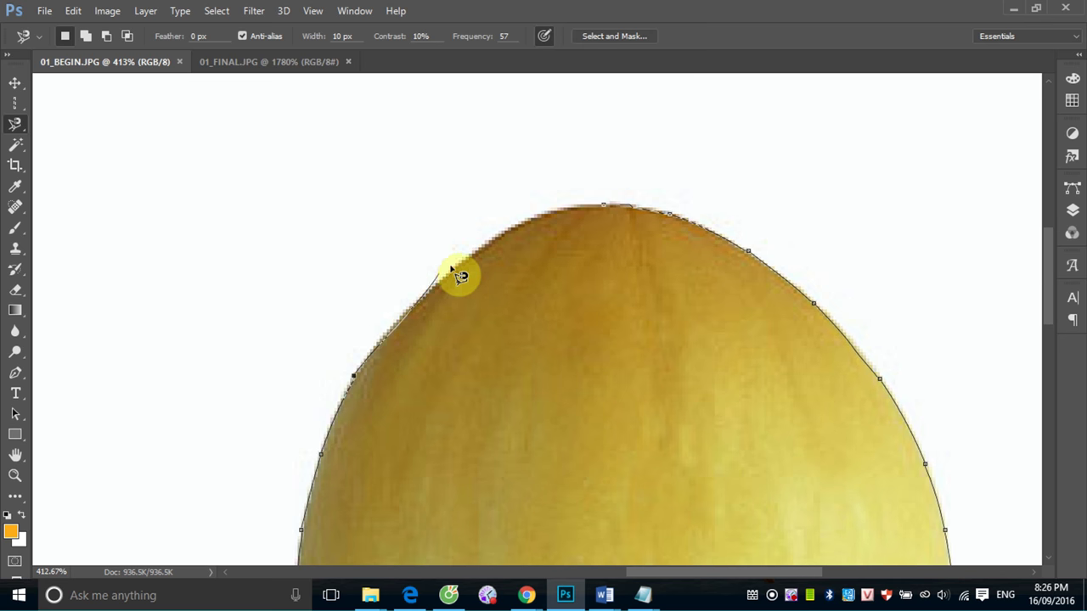
{"action": "left_click", "coordinate": [605, 205]}
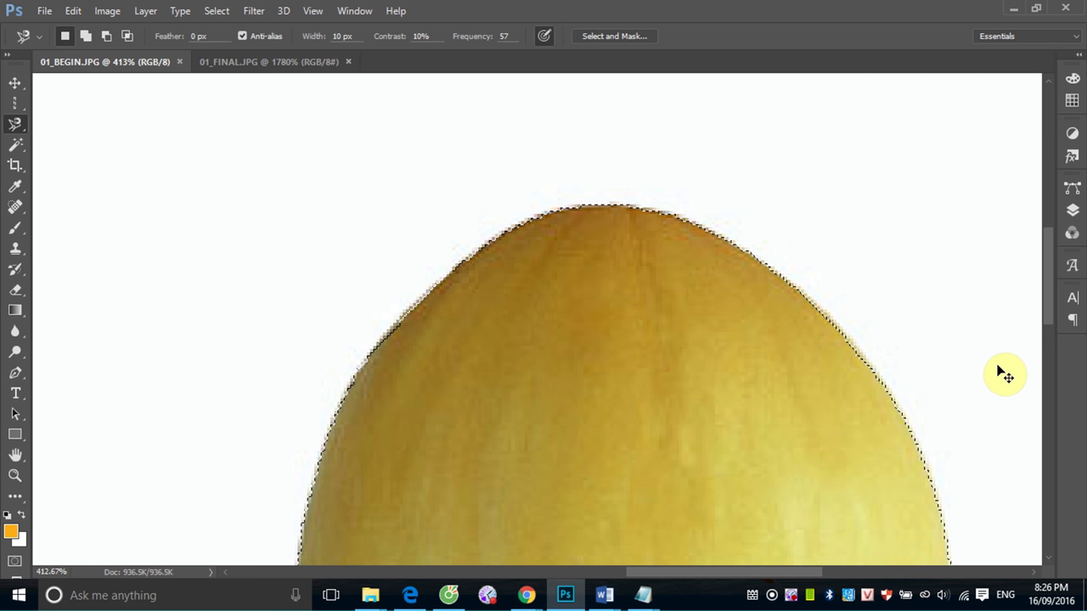
Step: Fit the canvas in the window, deselect the melon, and zoom in on the pasta bow
{"action": "key", "text": "ctrl+0"}
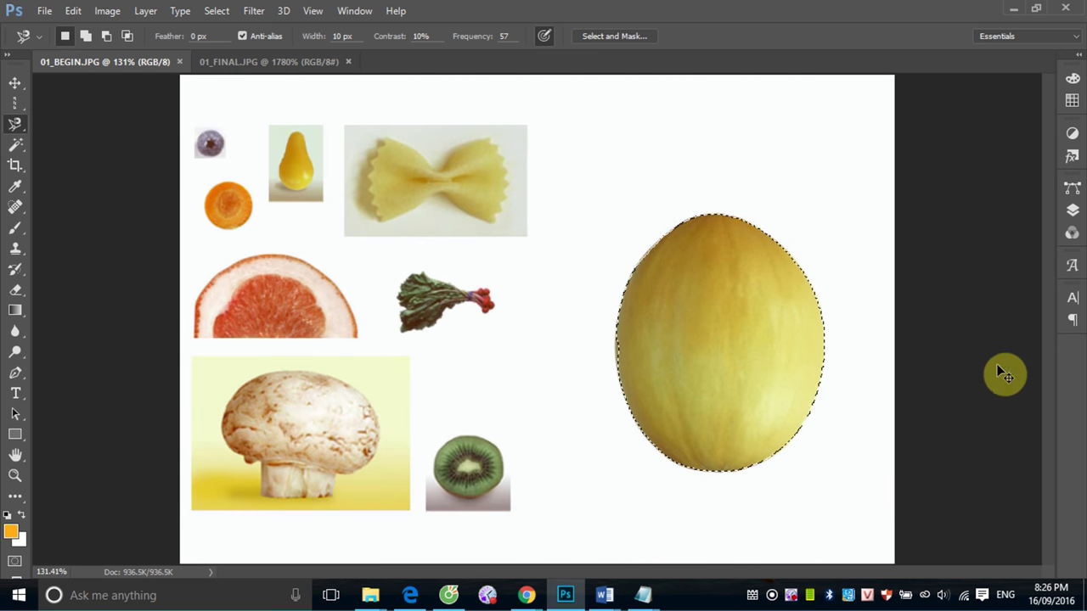
{"action": "key", "text": "ctrl+d"}
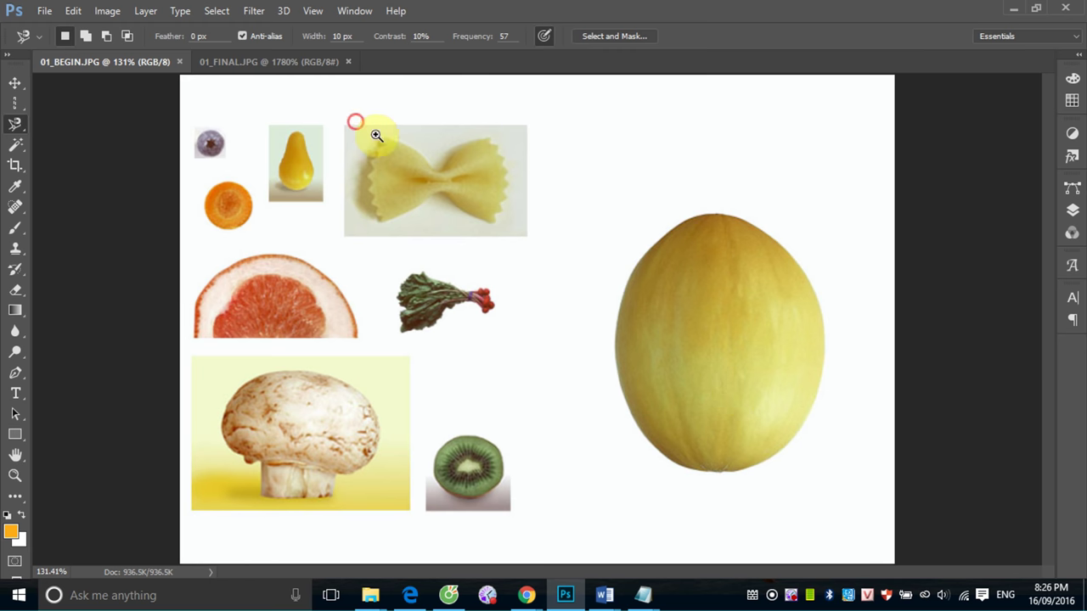
{"action": "left_click_drag", "start_coordinate": [355, 121], "coordinate": [541, 243]}
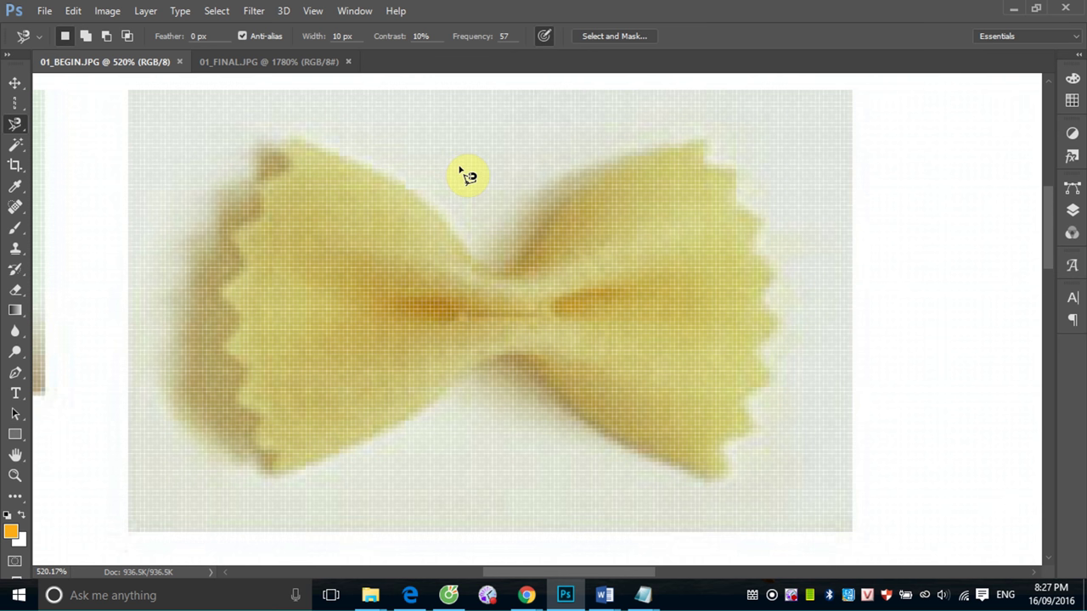
Step: Trace the Magnetic Lasso around the farfalle bow's edges, closing at the starting point
{"action": "left_click", "coordinate": [273, 465]}
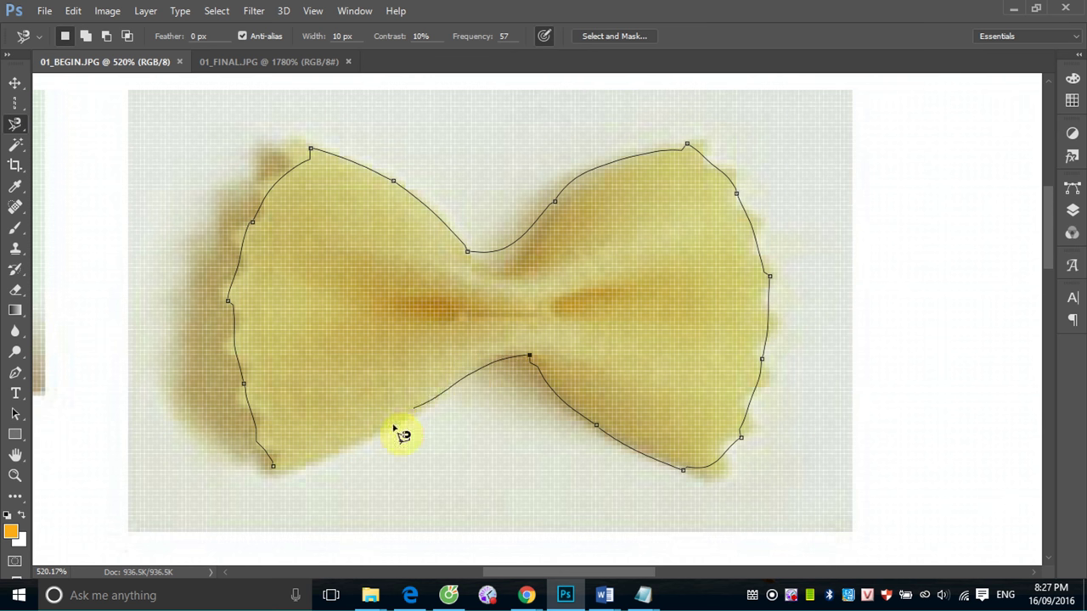
{"action": "left_click", "coordinate": [274, 466]}
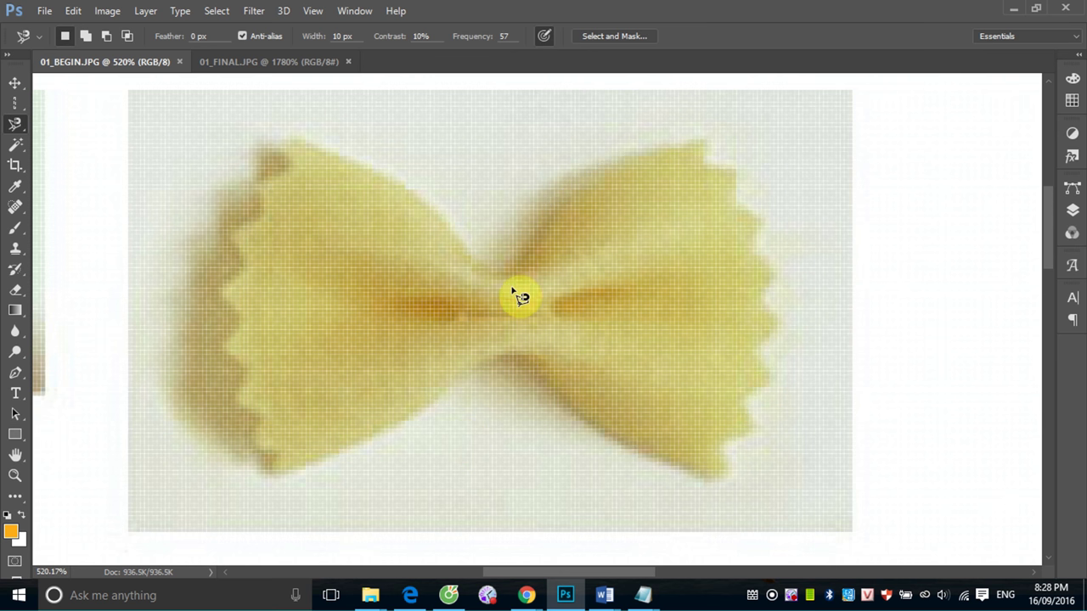
Step: Close a short trial outline on the bow's upper edge, deselect it, then cancel a restarted outline
{"action": "left_click", "coordinate": [286, 149]}
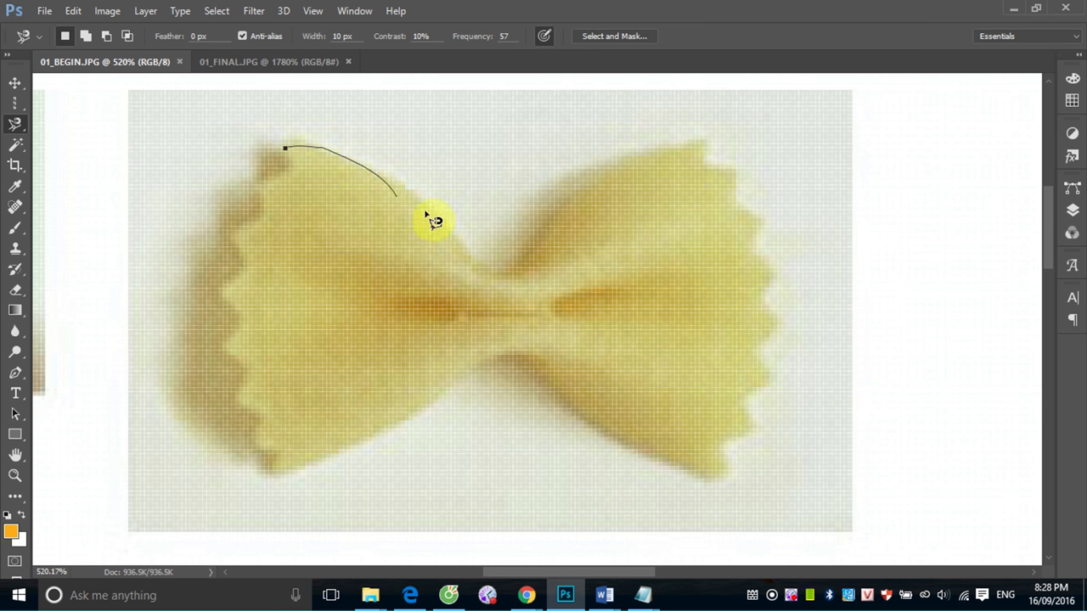
{"action": "double_click", "coordinate": [495, 280]}
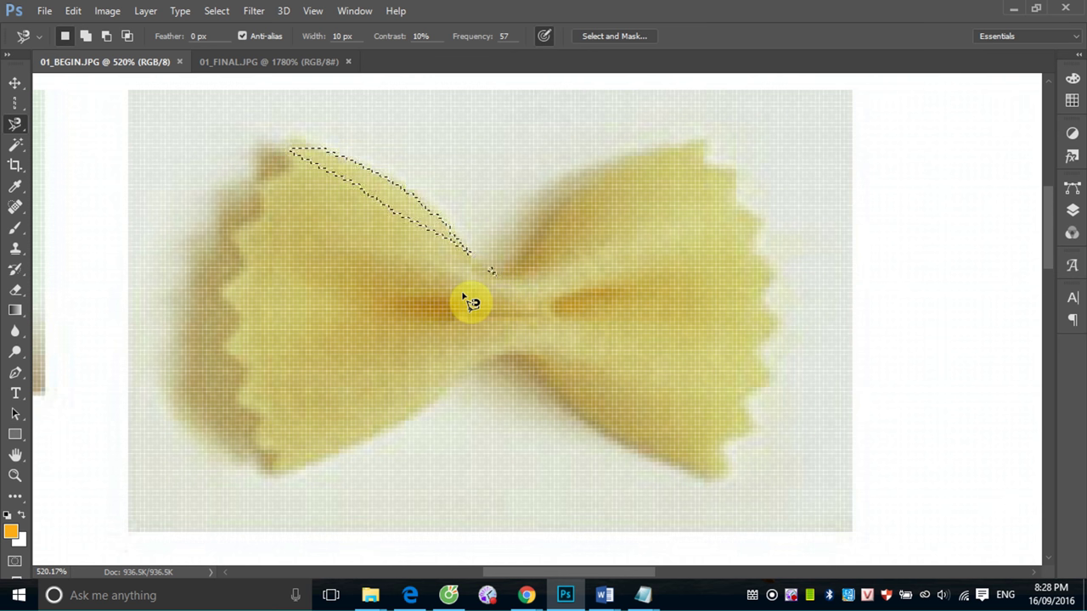
{"action": "key", "text": "ctrl+d"}
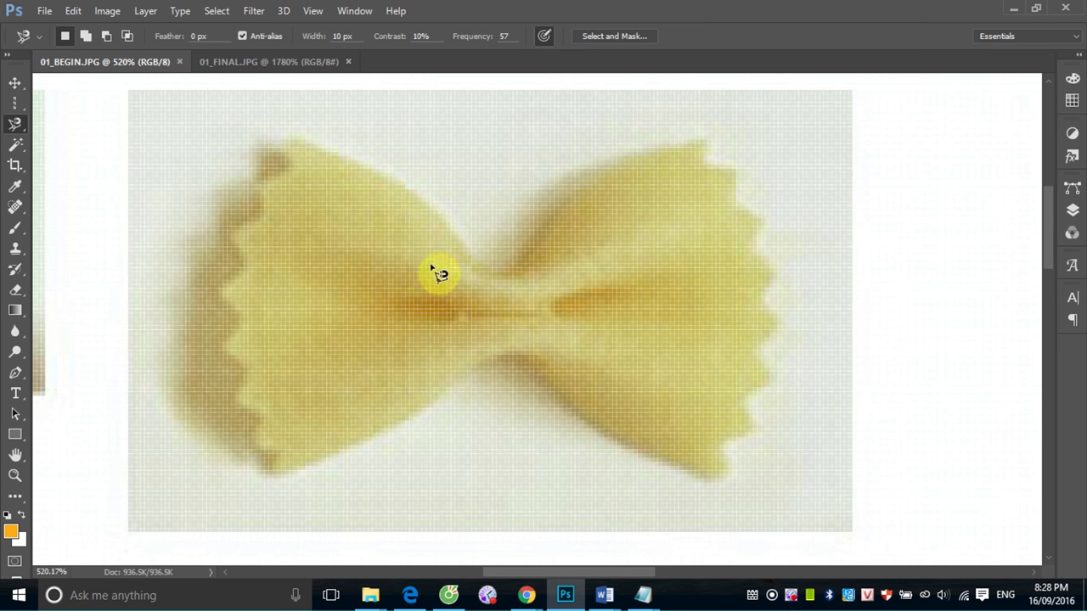
{"action": "left_click", "coordinate": [285, 149]}
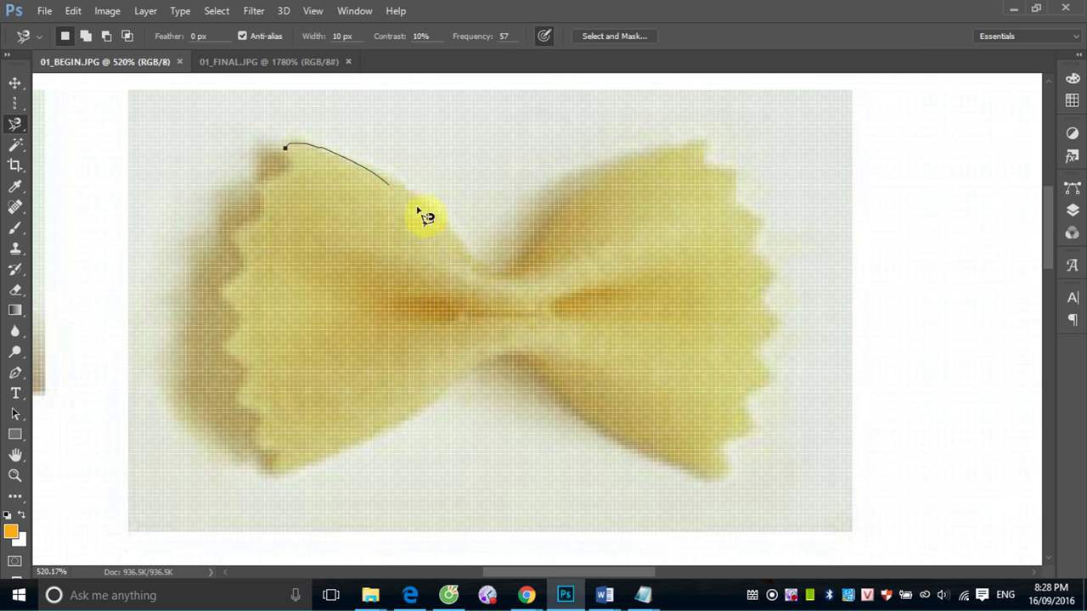
{"action": "key", "text": "Escape"}
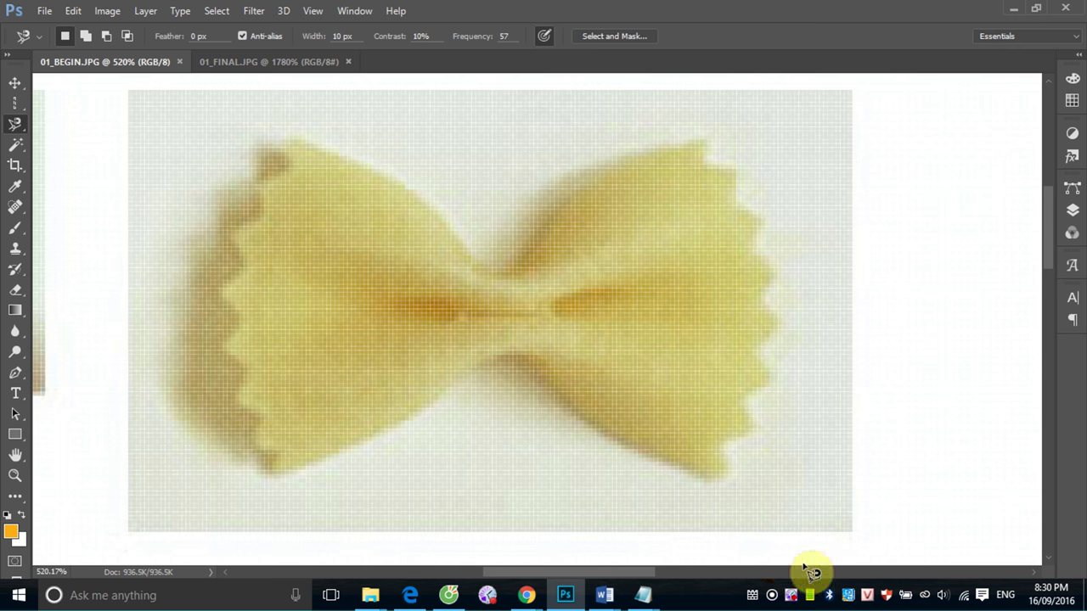
{"action": "right_click", "coordinate": [795, 597]}
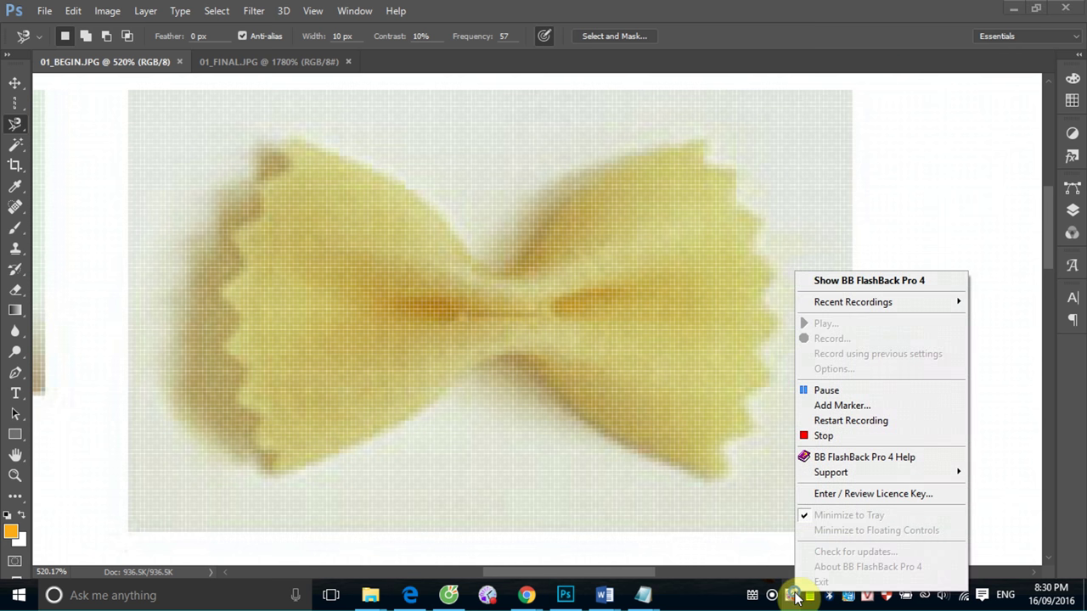